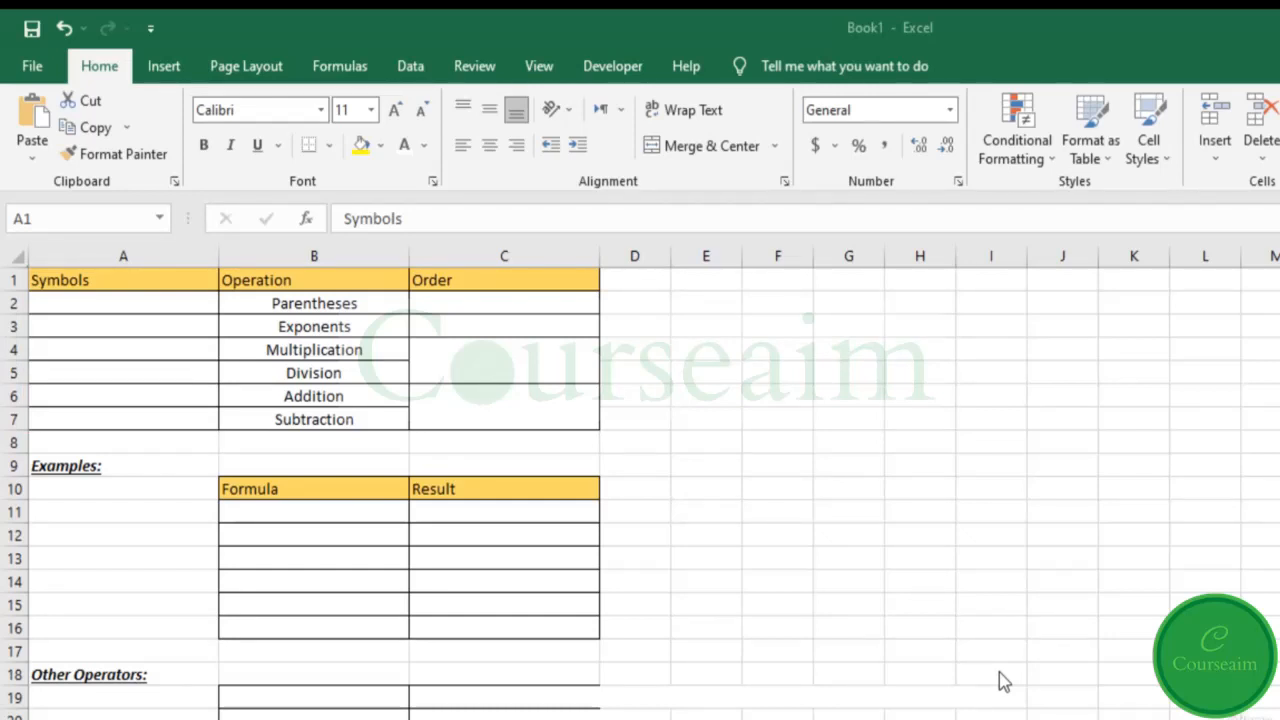
Step: Enter the symbols + for Addition in A6 and - for Subtraction in A7
click(140, 395)
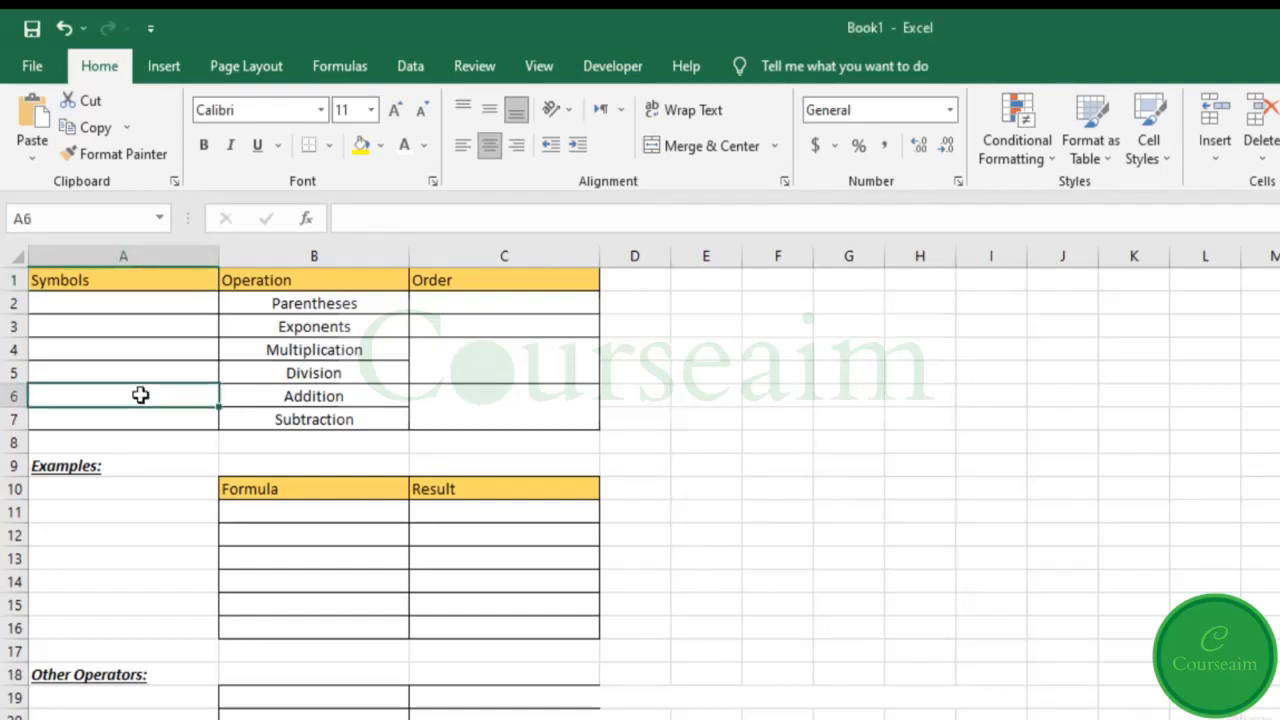
text(+)
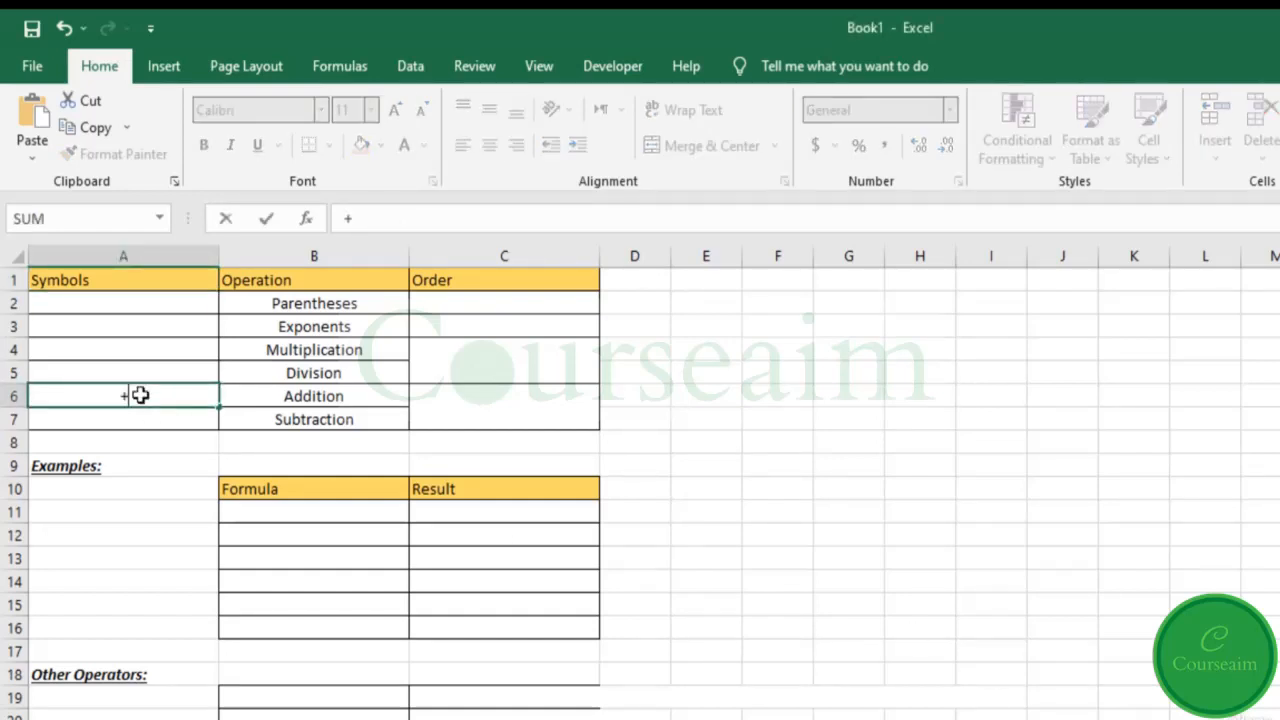
click(142, 413)
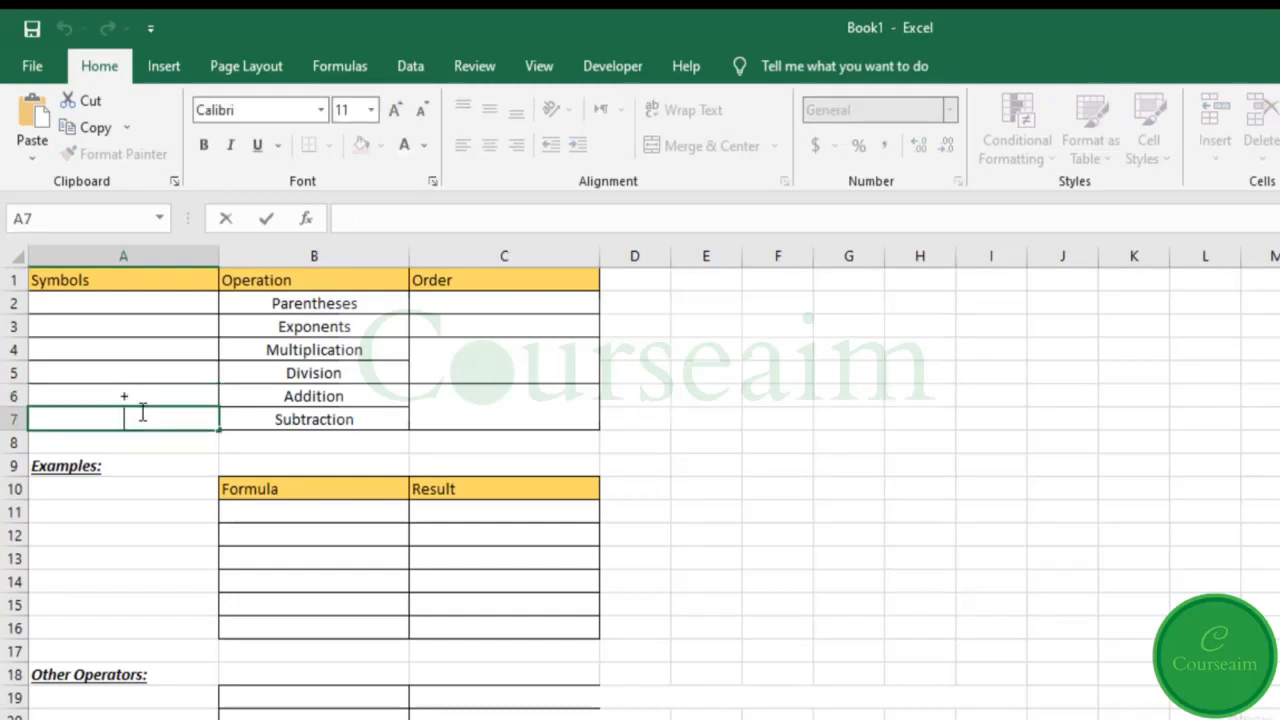
text(-)
key(Return)
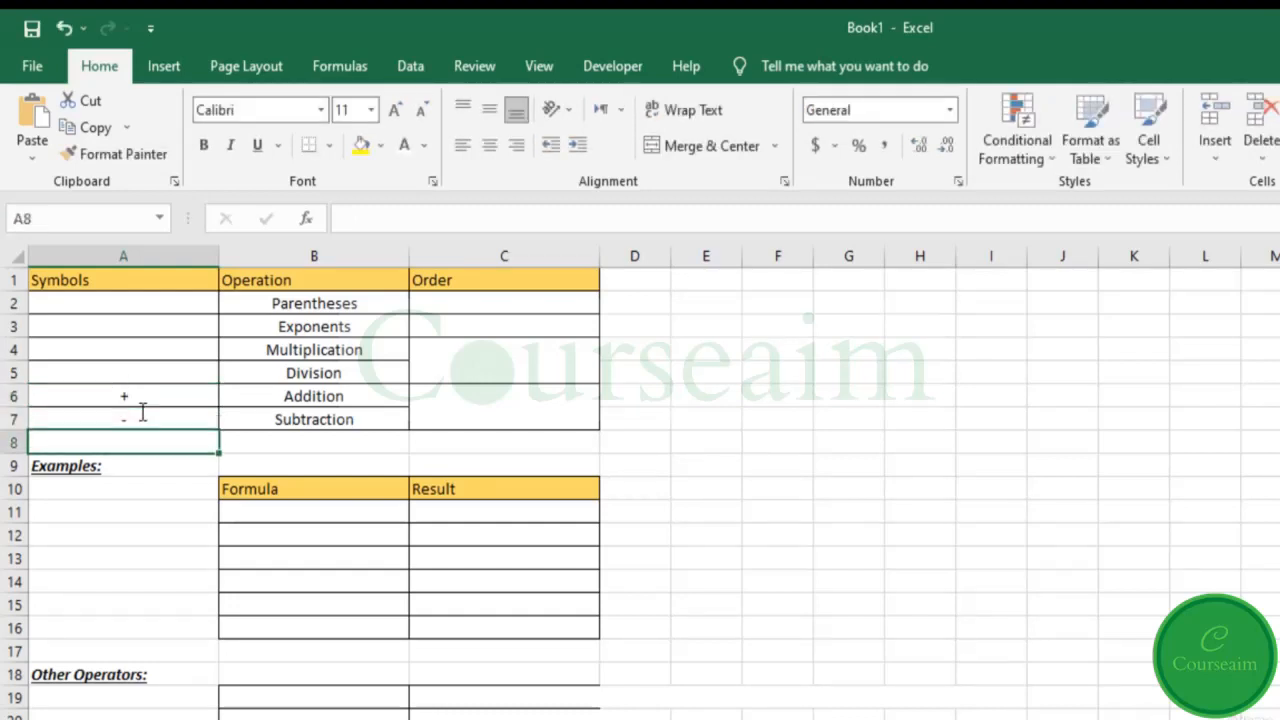
Step: Enter the symbols * for Multiplication in A4 and / for Division in A5
click(146, 349)
text(*)
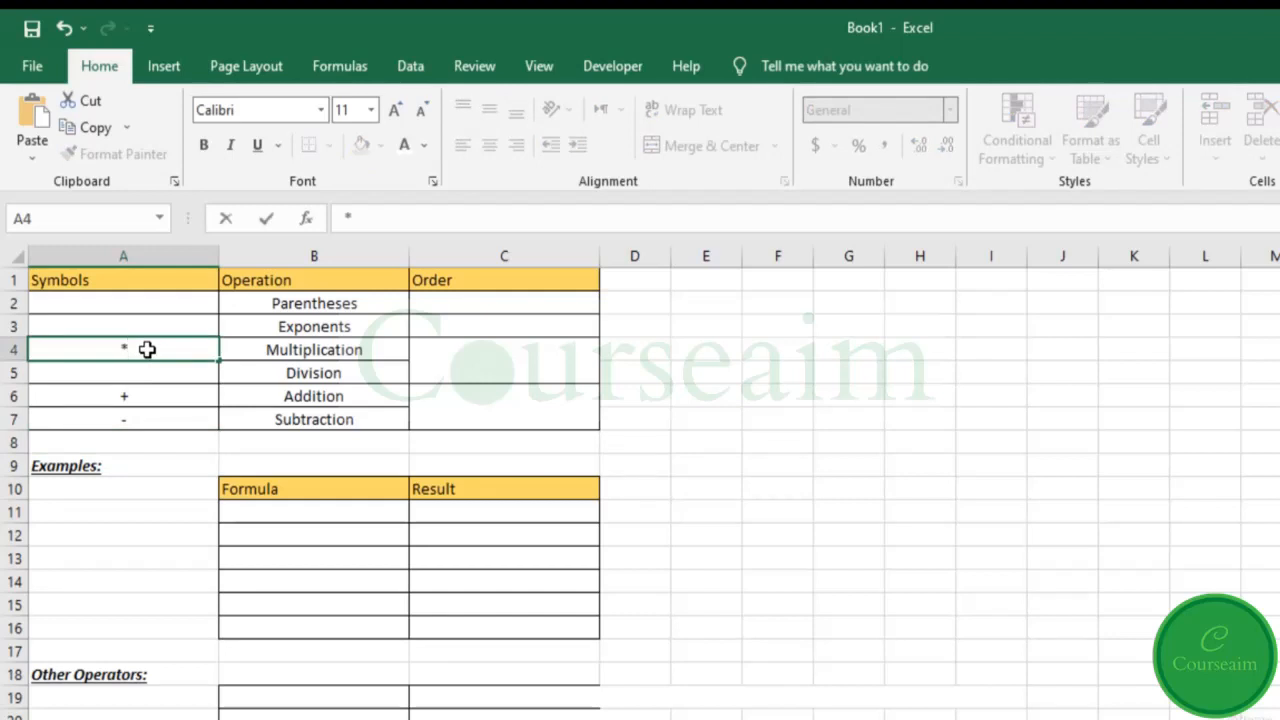
key(Return)
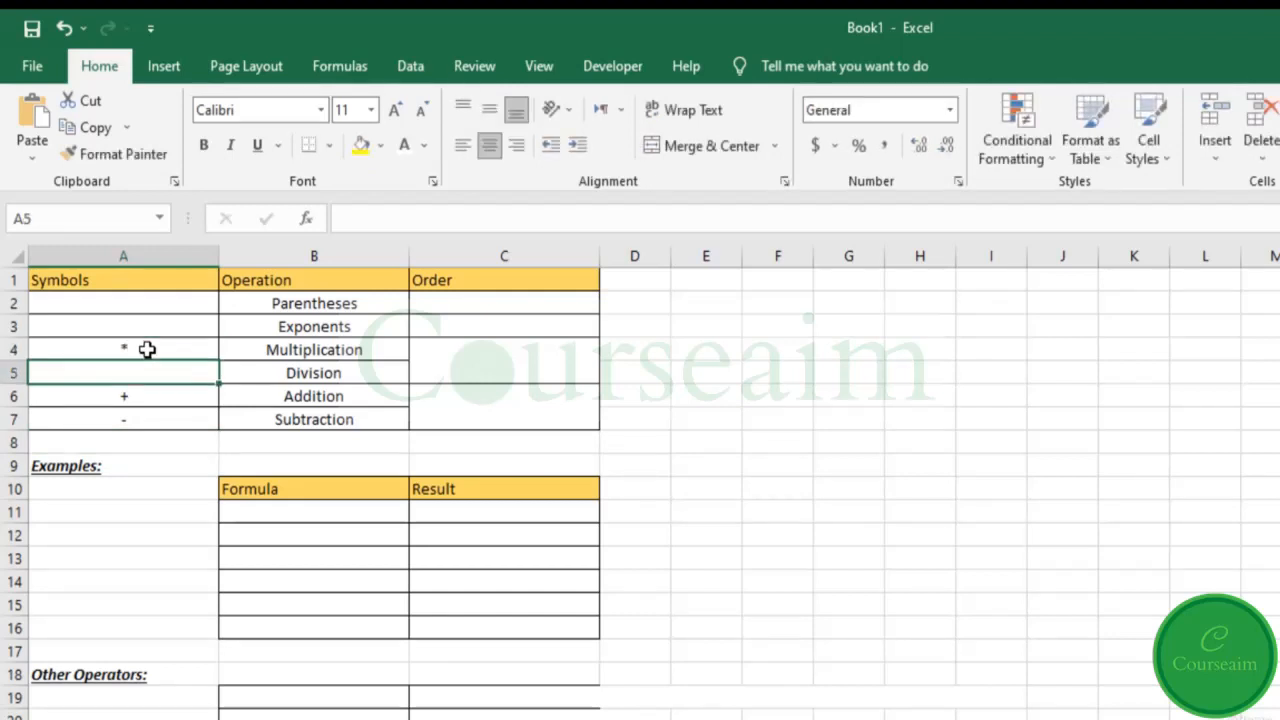
double_click(159, 371)
text(/)
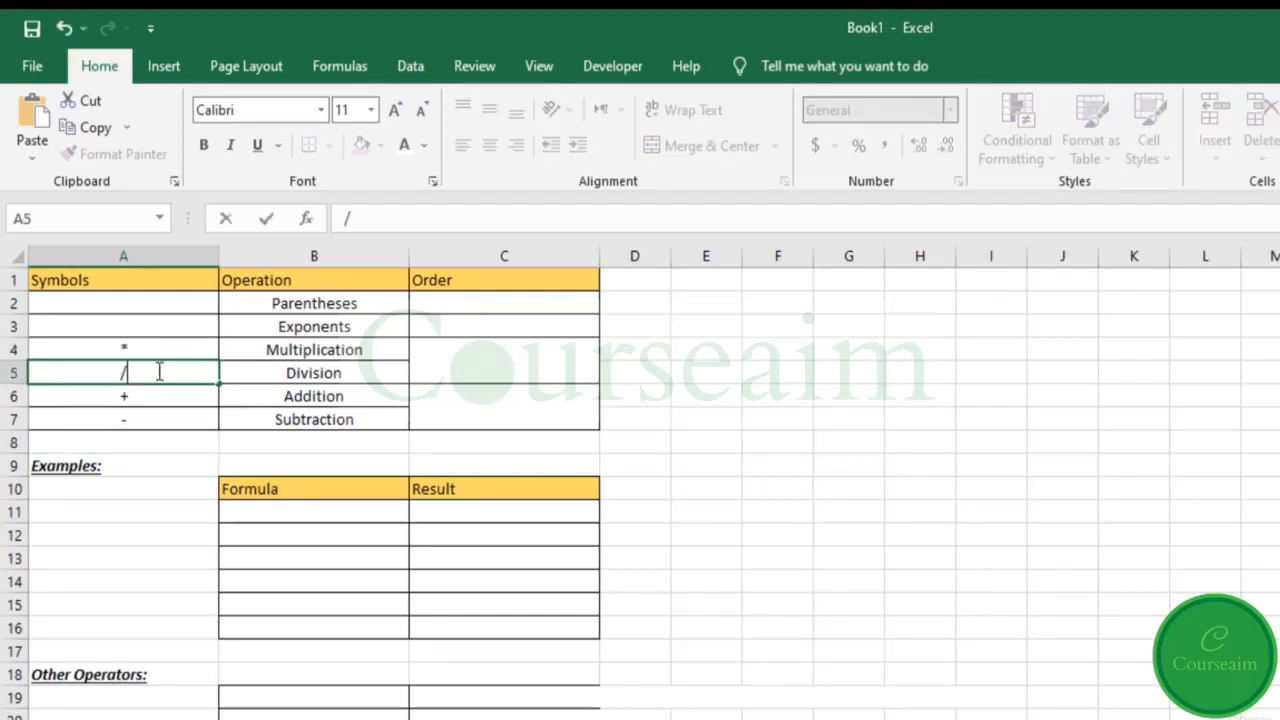
key(Return)
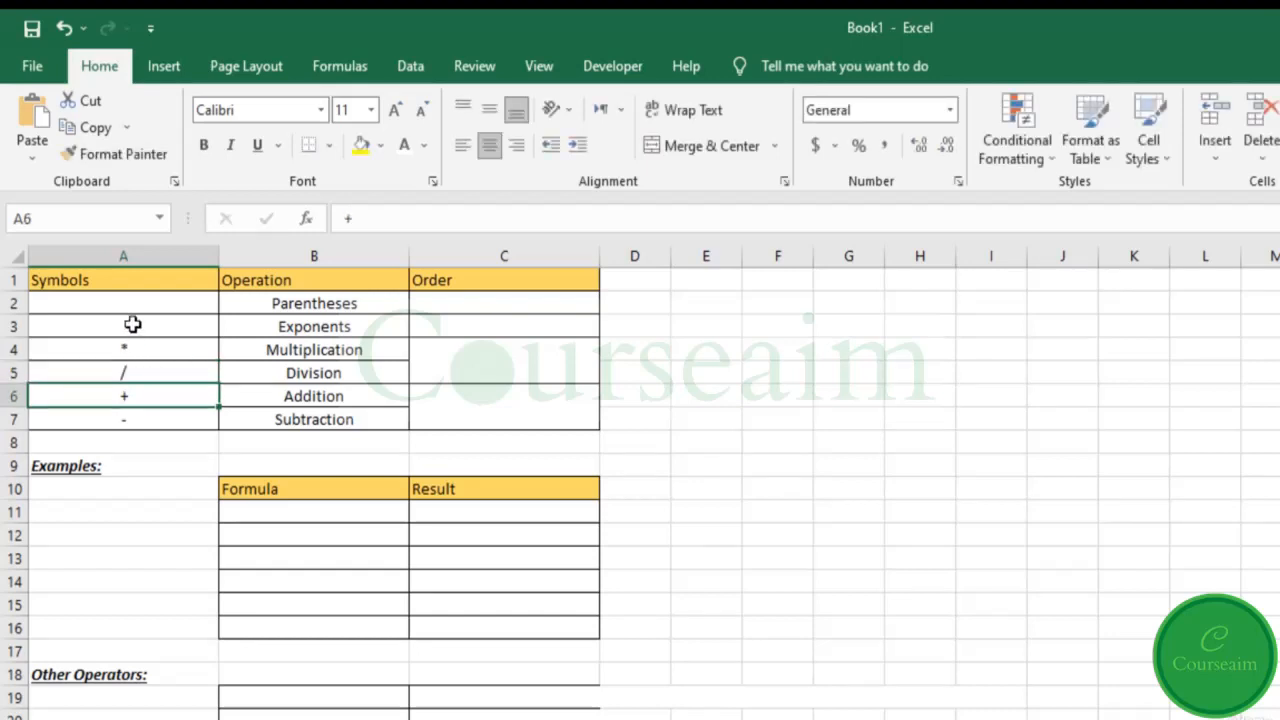
Step: Enter the symbols ^ for Exponents in A3 and ( ) for Parentheses in A2
click(132, 324)
text(^)
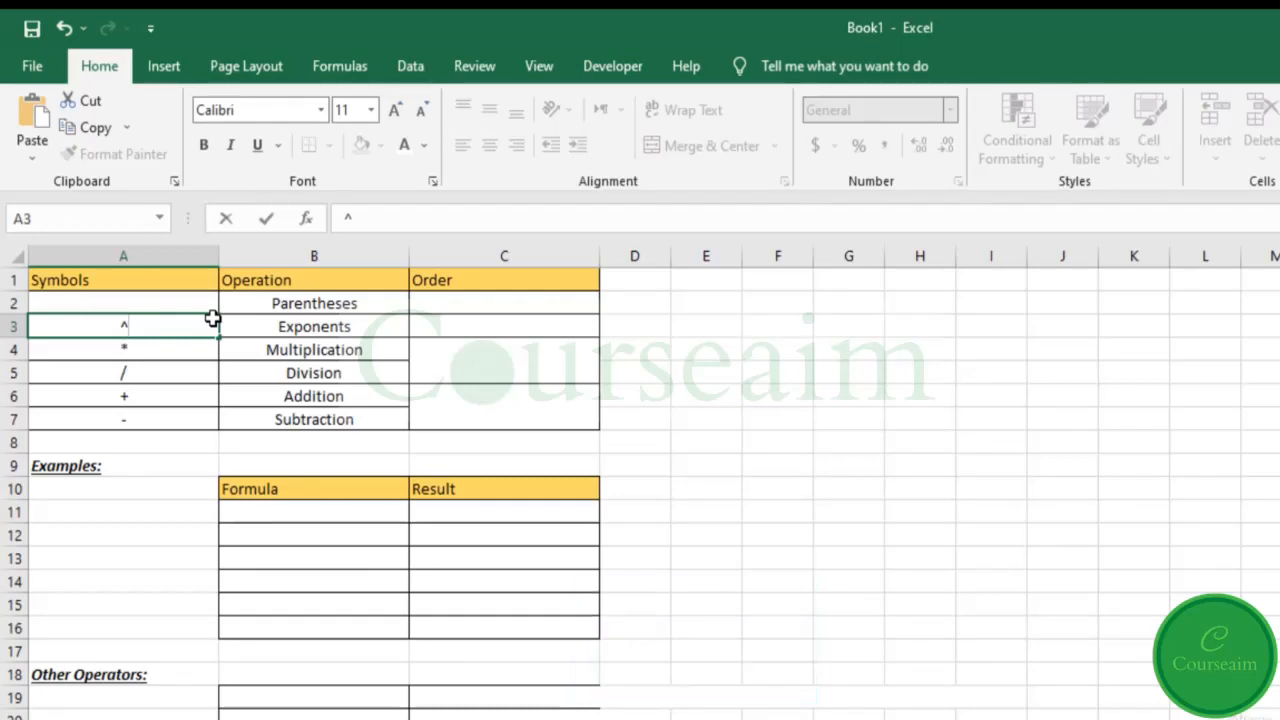
click(153, 305)
text(()
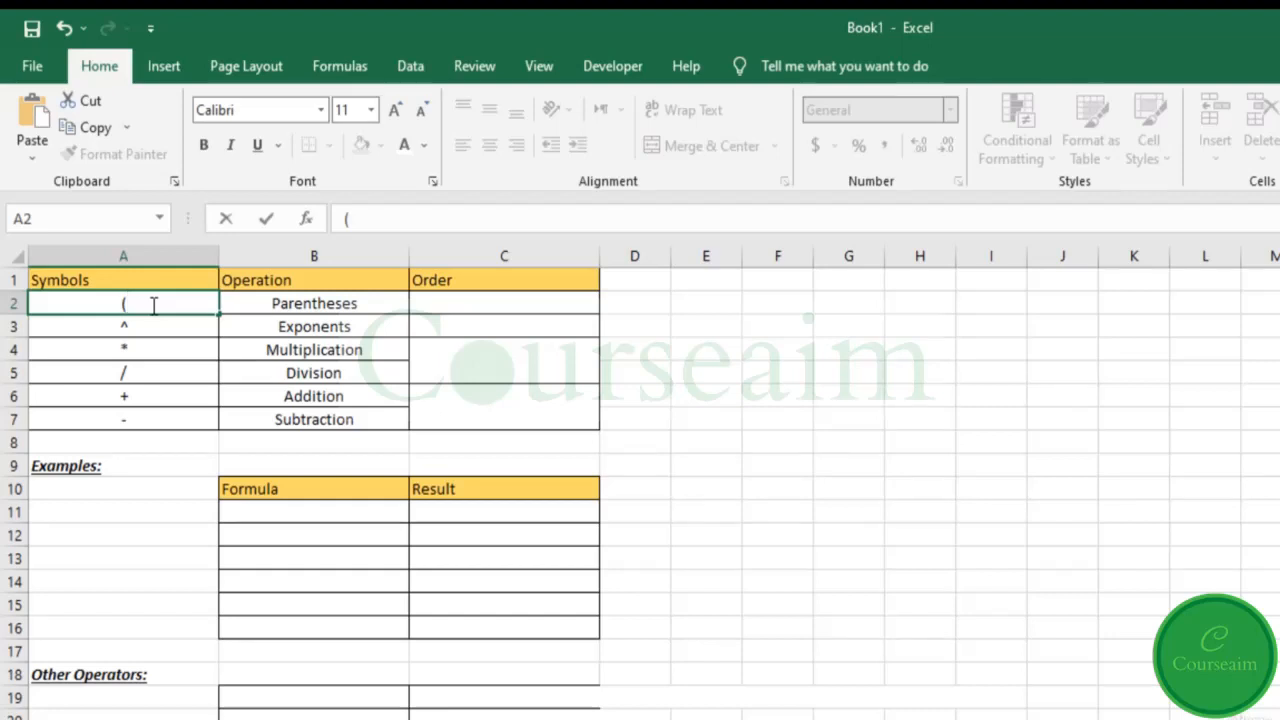
text( ))
key(Return)
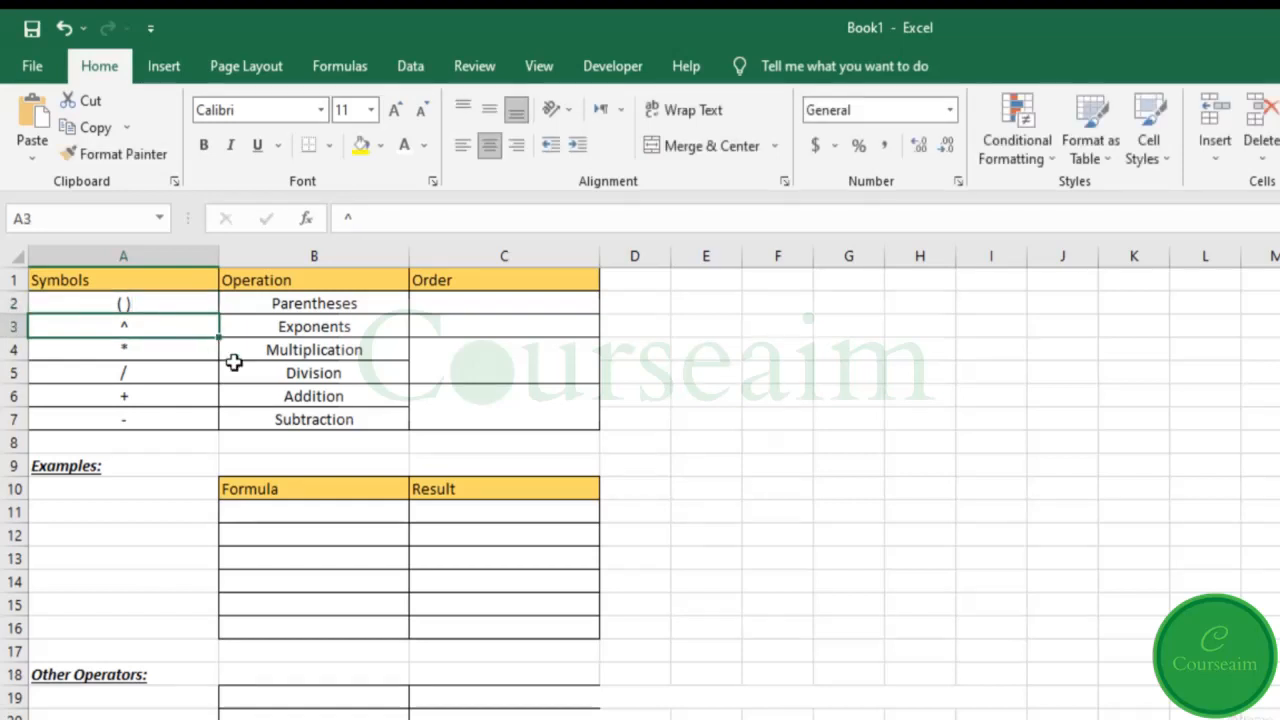
Step: Fill the Order column with 1 for Parentheses, 2 for Exponents, 3 for Multiplication and Division, and 4 for Addition and Subtraction
click(138, 300)
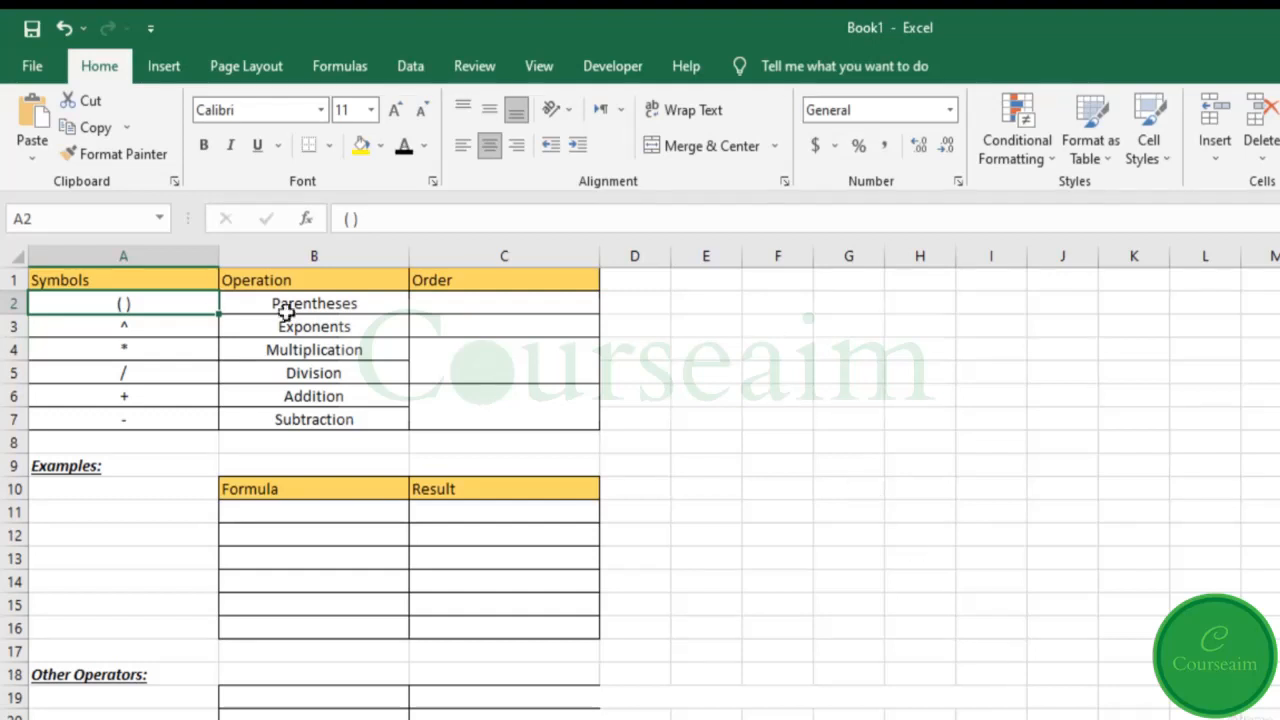
click(488, 307)
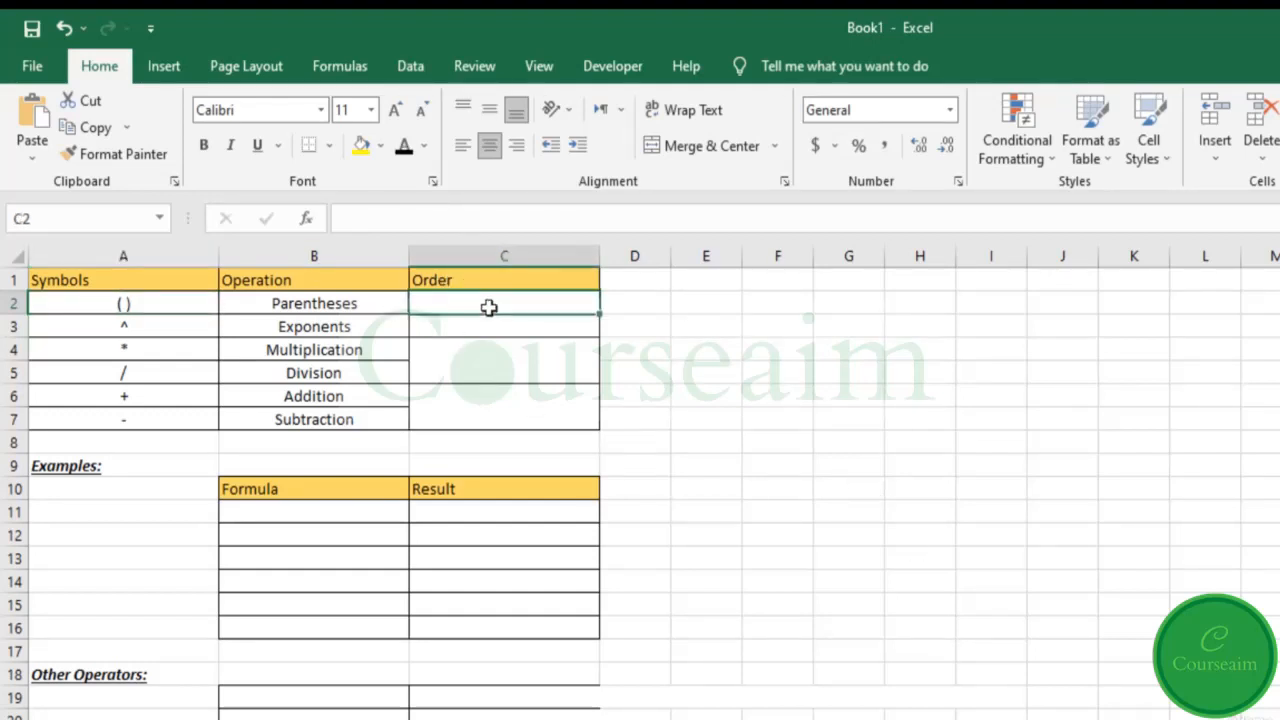
text(1)
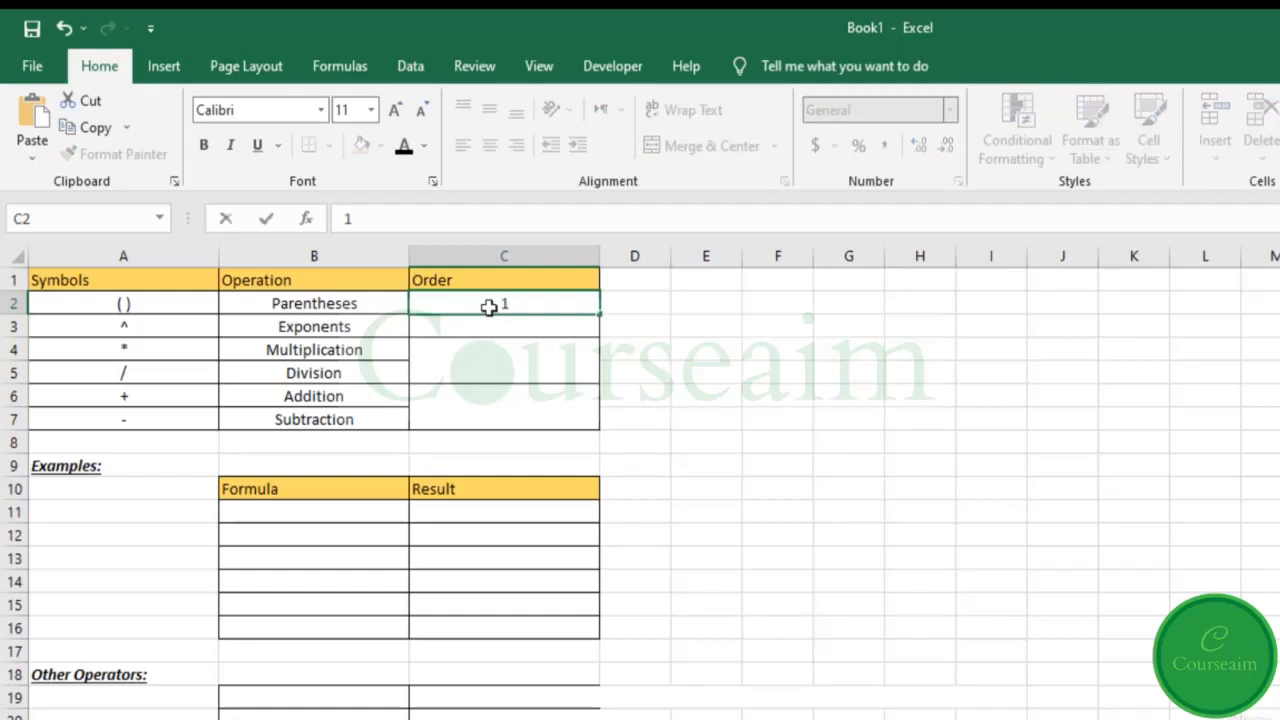
key(Return)
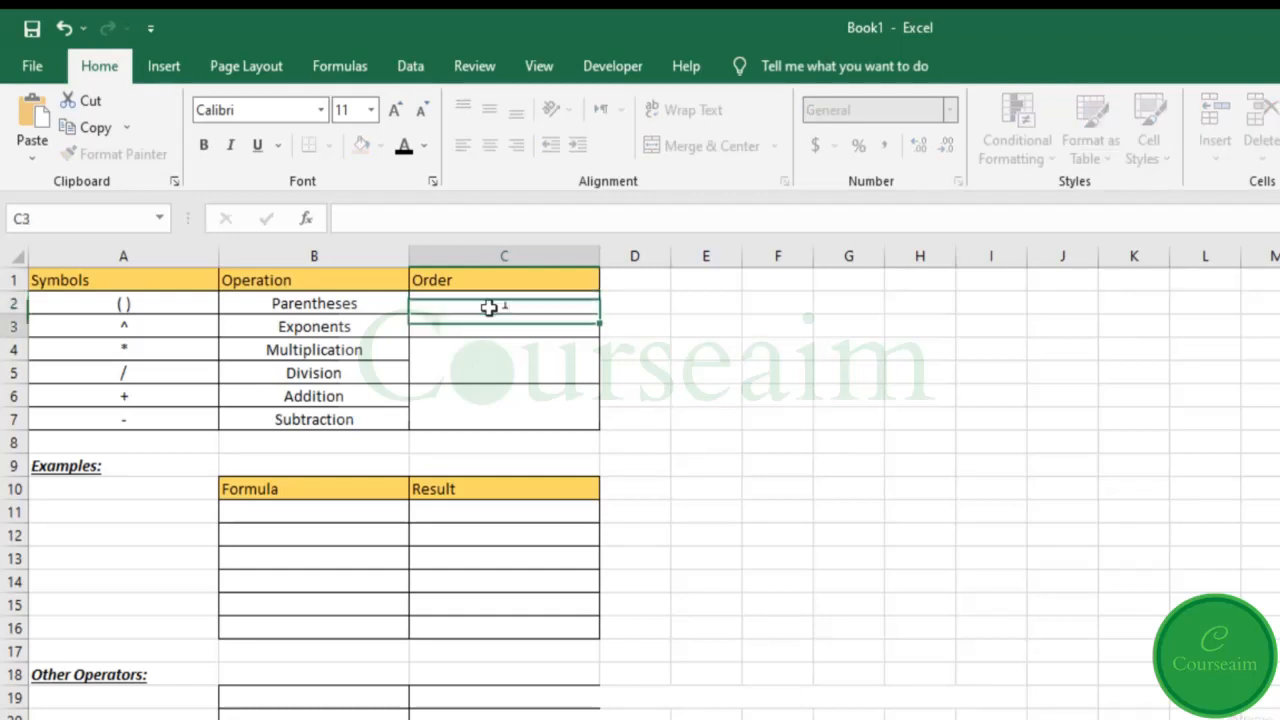
text(2)
key(Return)
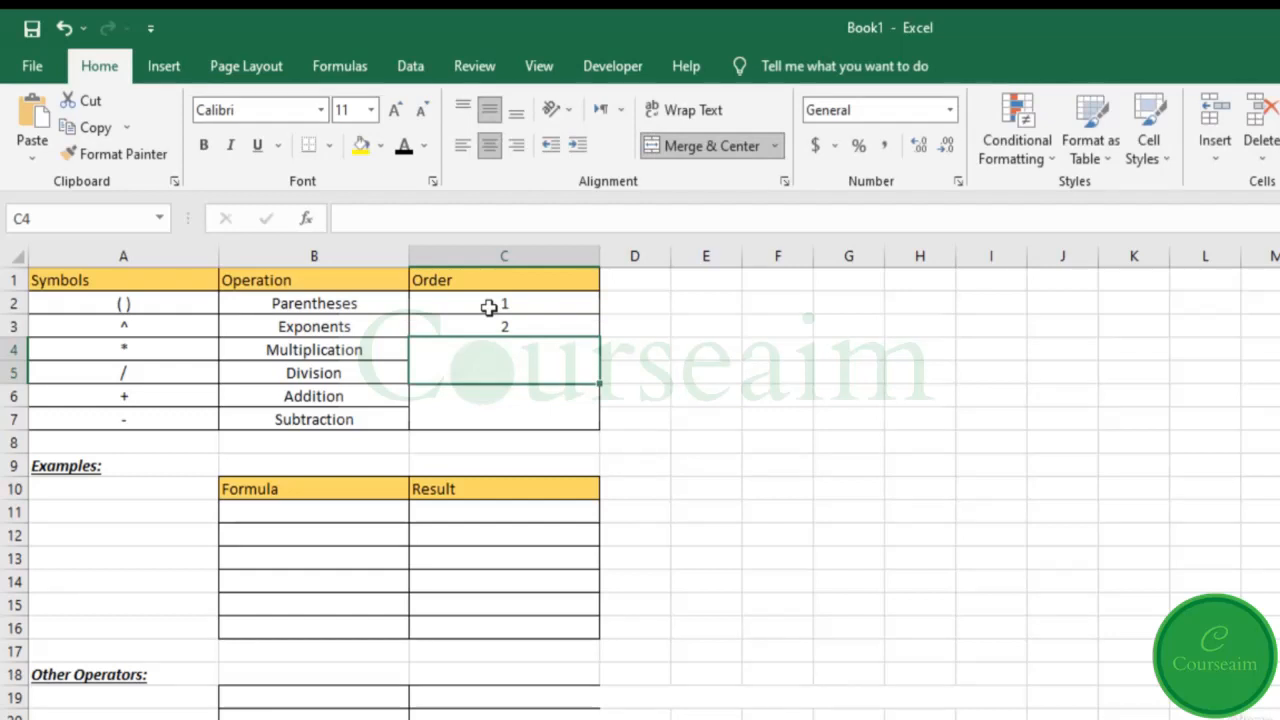
text(3)
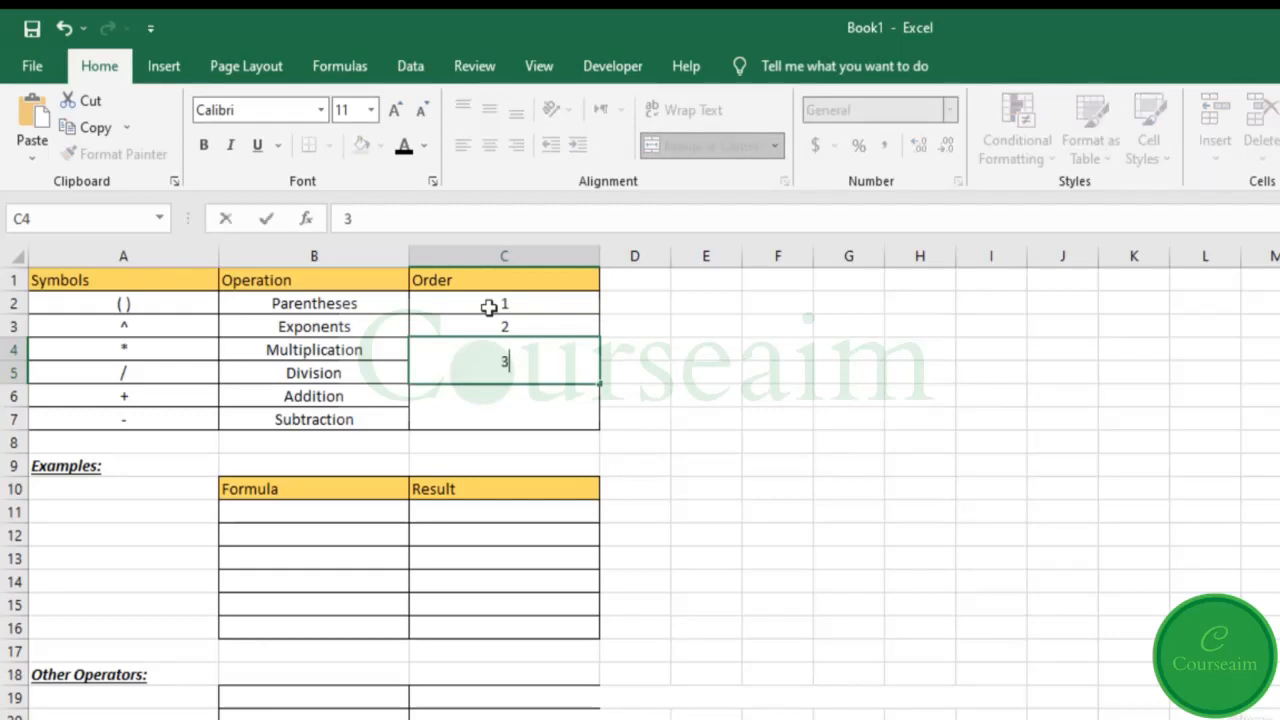
key(Return)
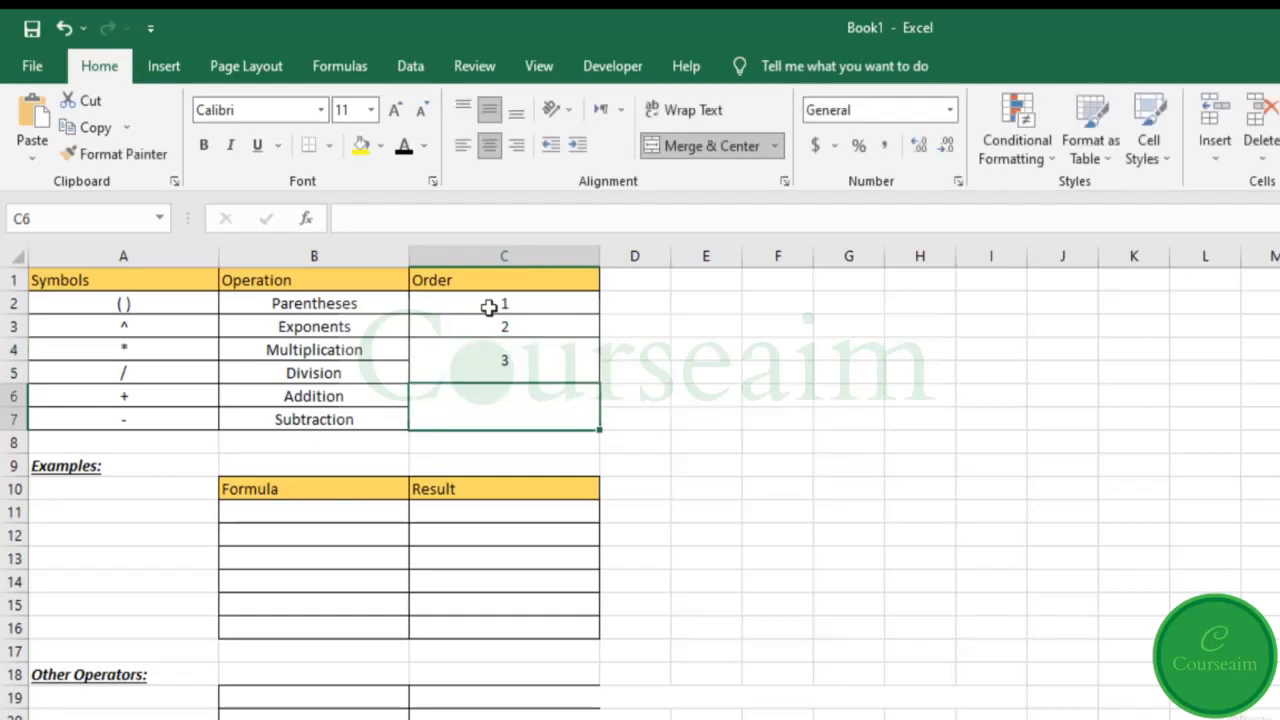
text(4)
key(Return)
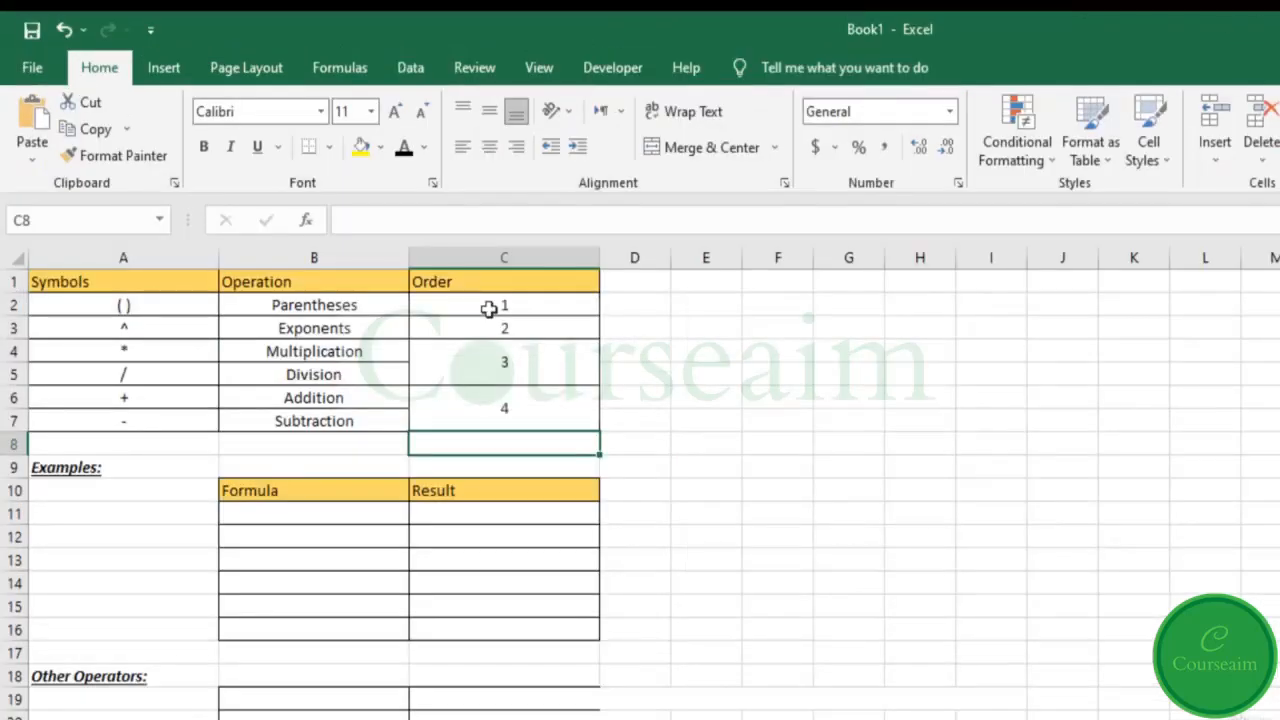
Step: Fill B11 to B16 with the example formulas as text: =5+3*2, =(5+3)*2, =12+8/2, '=(12+8)/2, =12-3^2 and =(12-3)^2
click(75, 486)
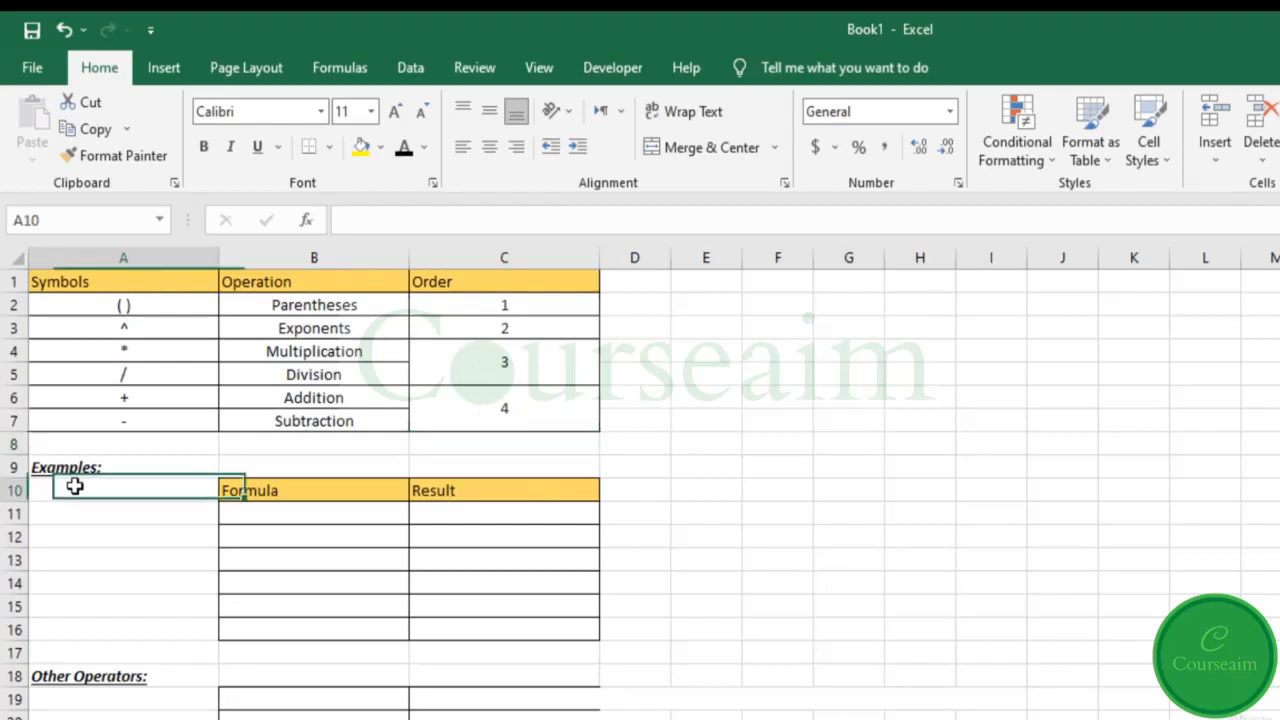
drag(75, 486, 491, 623)
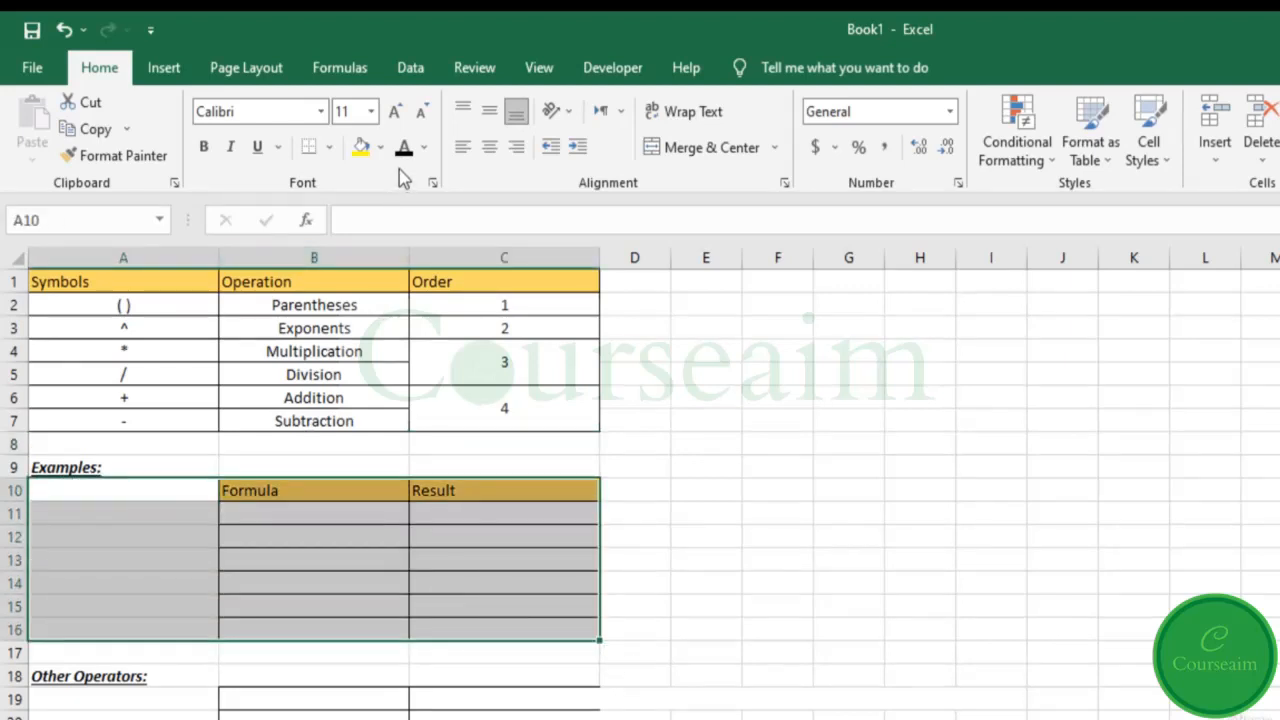
text(=5+3*2 =(5+3)*2 =12+8/2 '=(12+8)/2 =12-3^2 =(12-3)^2)
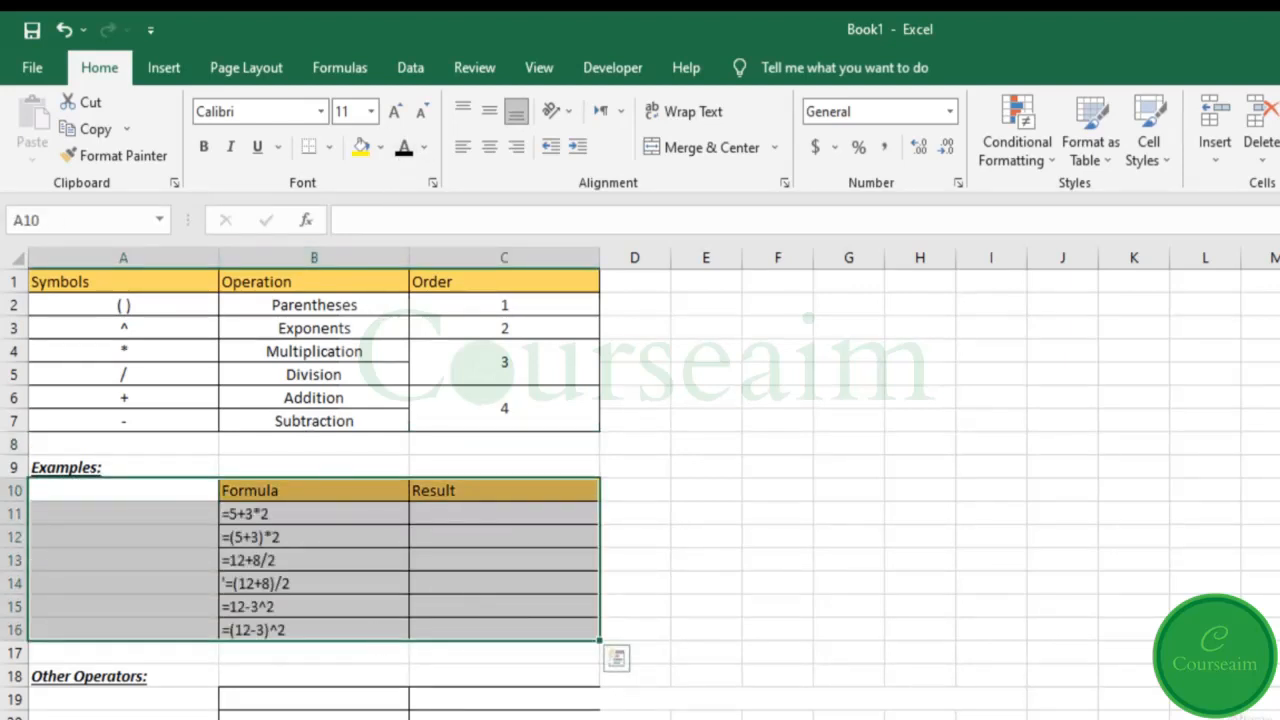
Step: Copy the formula =5+3*2 without its apostrophe from B11 into result cell C11
click(306, 514)
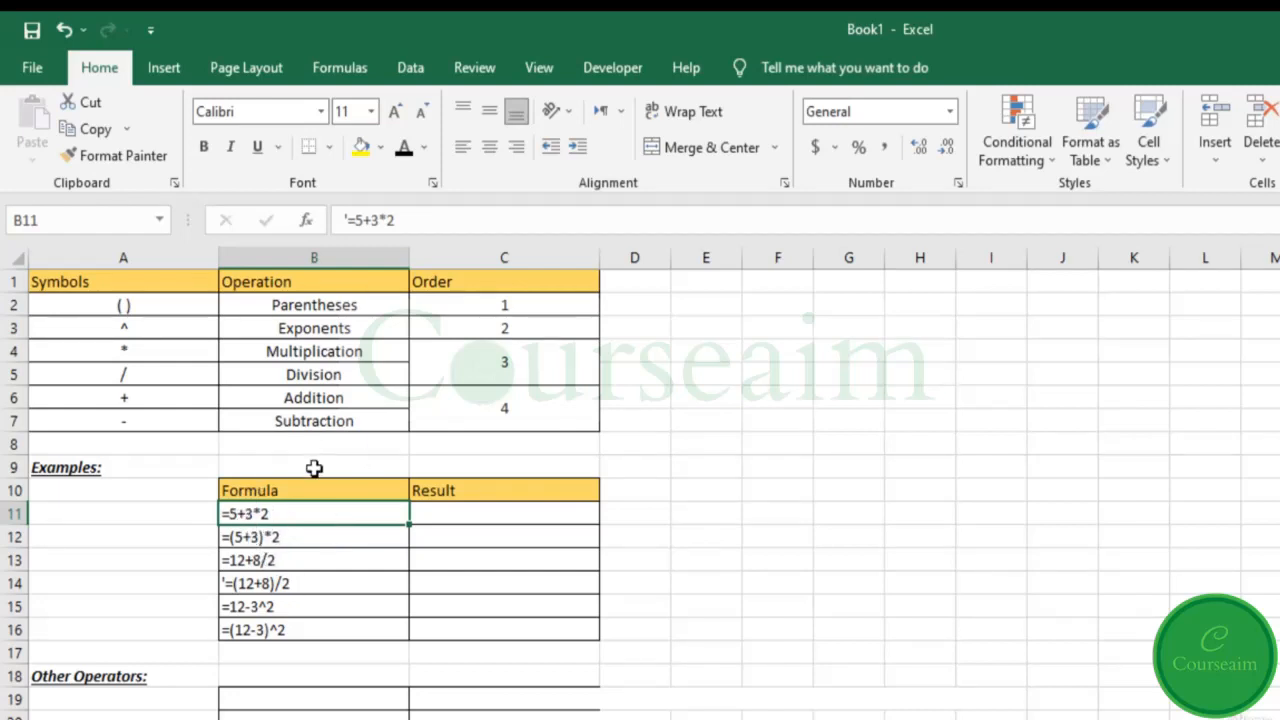
drag(349, 221, 406, 221)
key(ctrl+c)
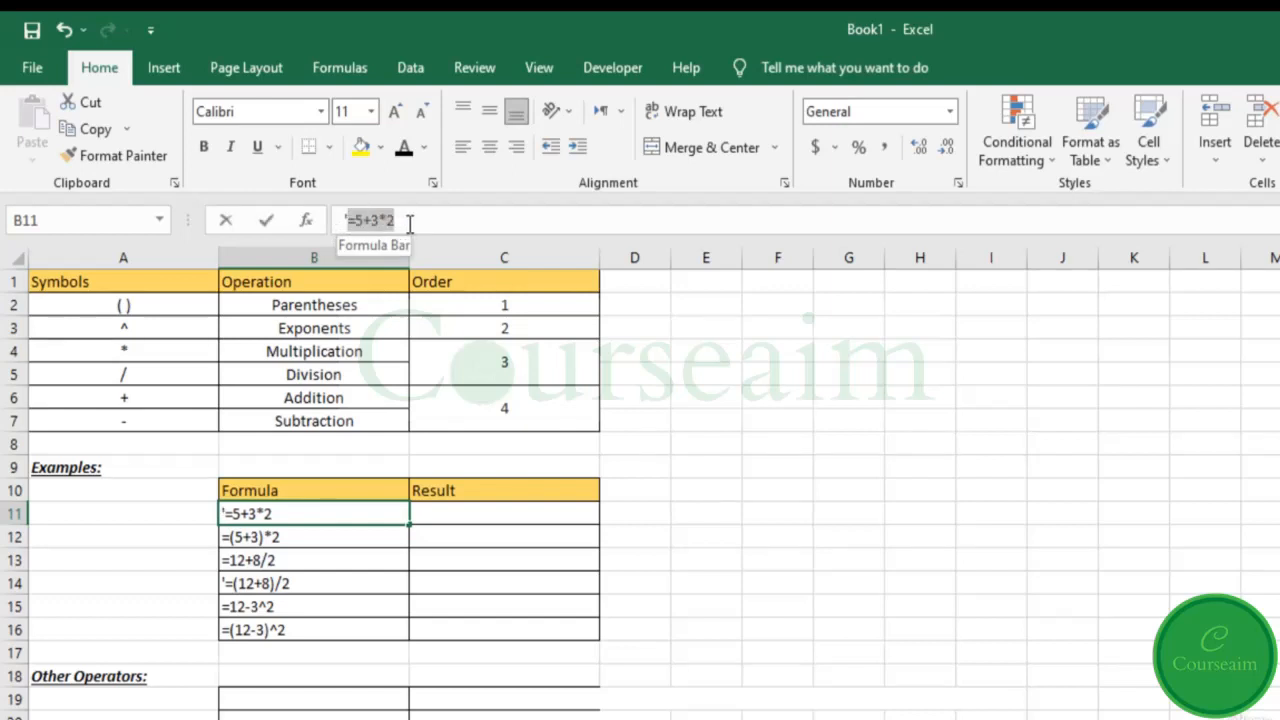
click(486, 510)
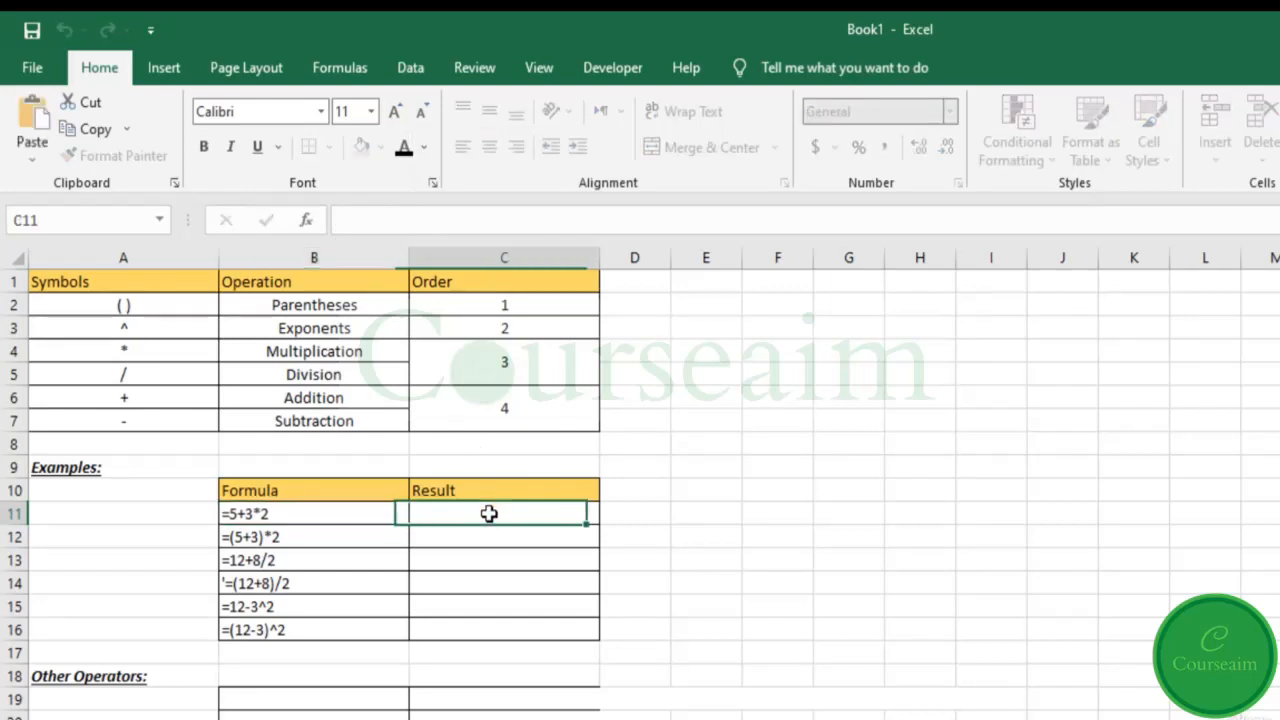
key(ctrl+v)
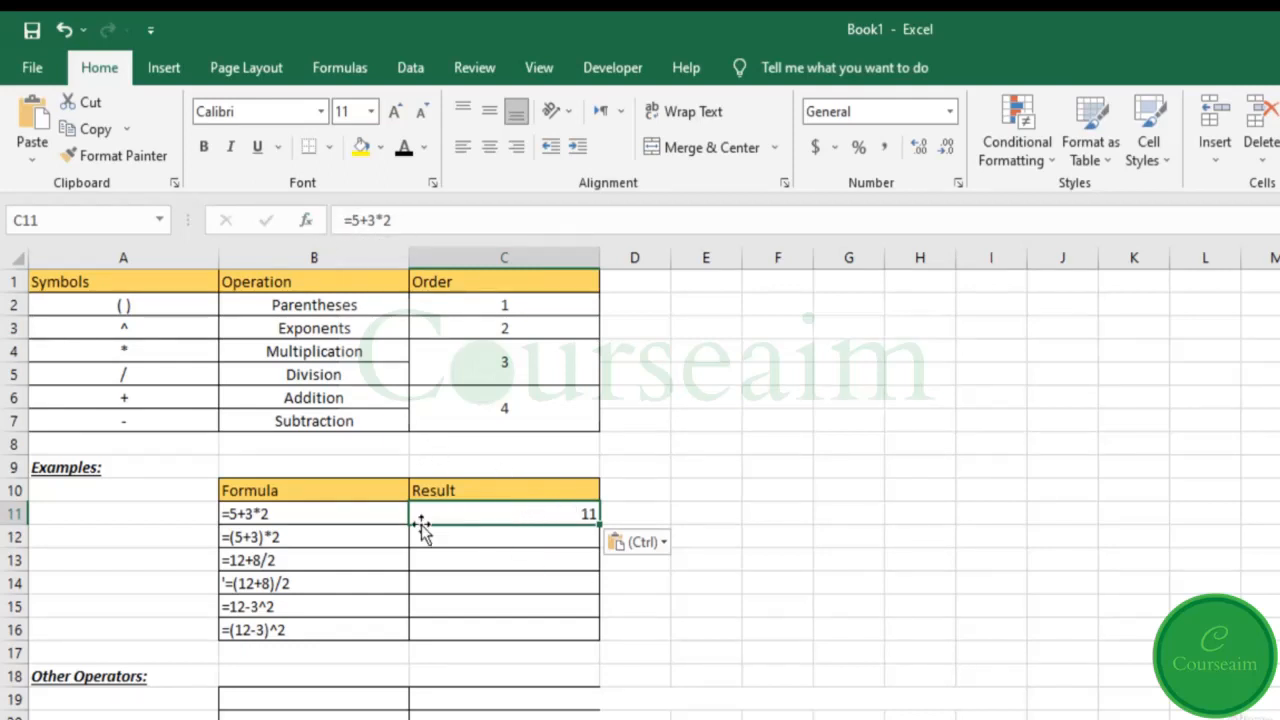
Step: Copy the formula =(5+3)*2 without its apostrophe from B12 into result cell C12
click(350, 539)
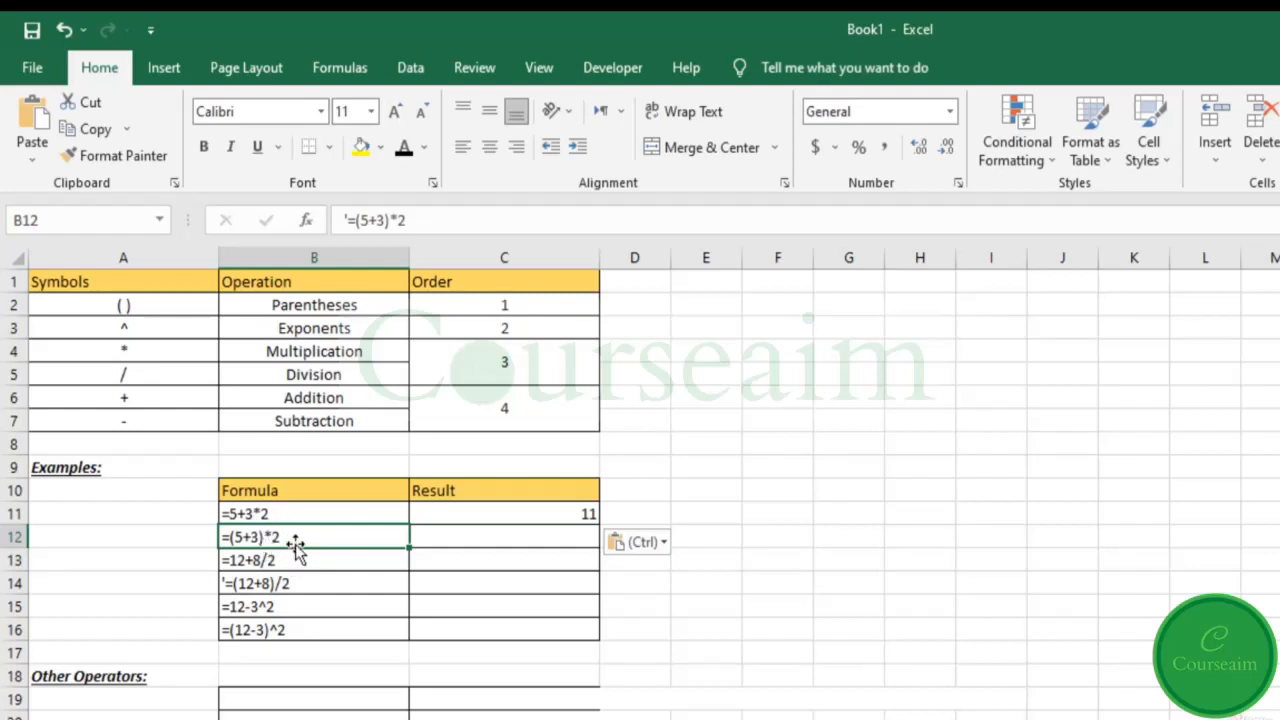
drag(350, 220, 506, 223)
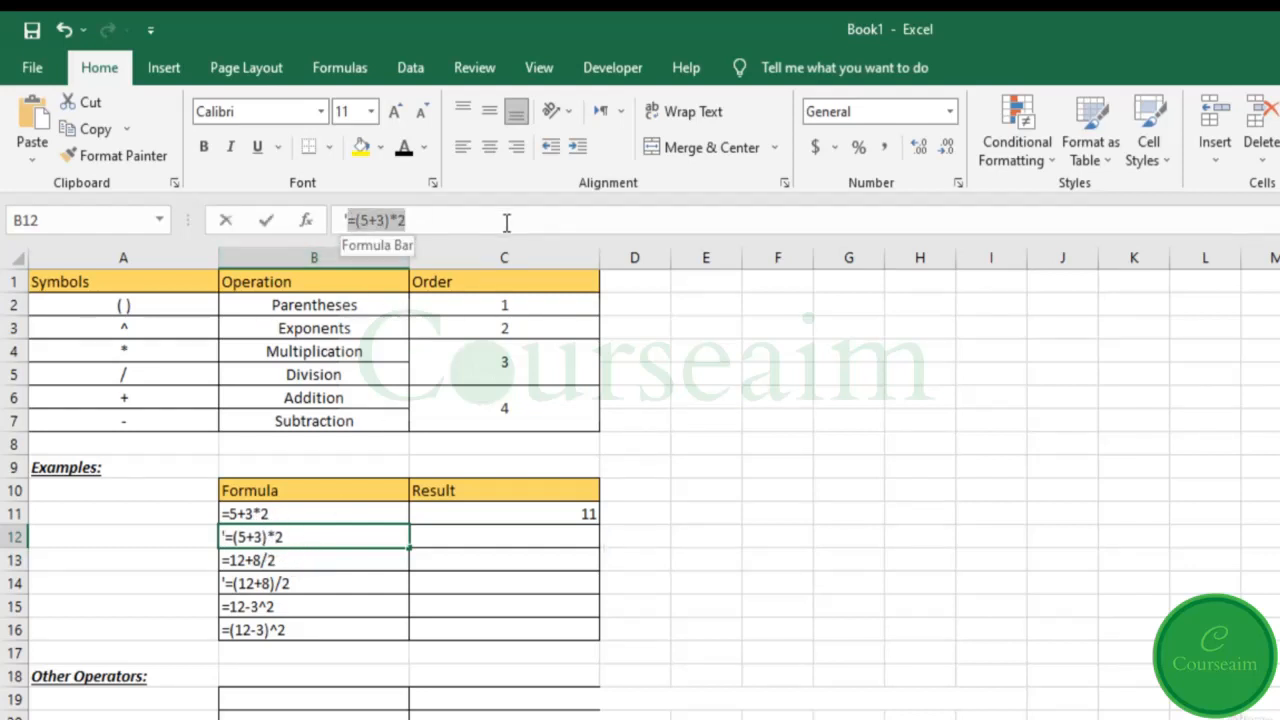
key(ctrl+c)
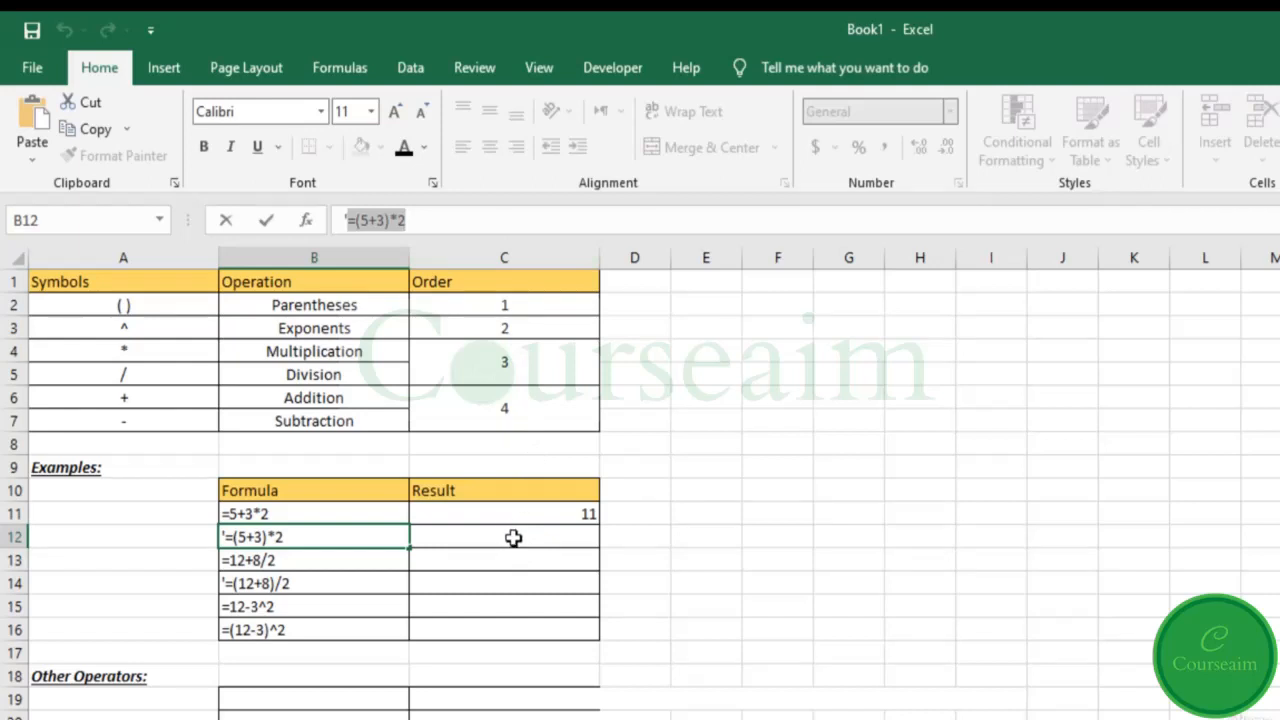
click(508, 529)
key(ctrl+v)
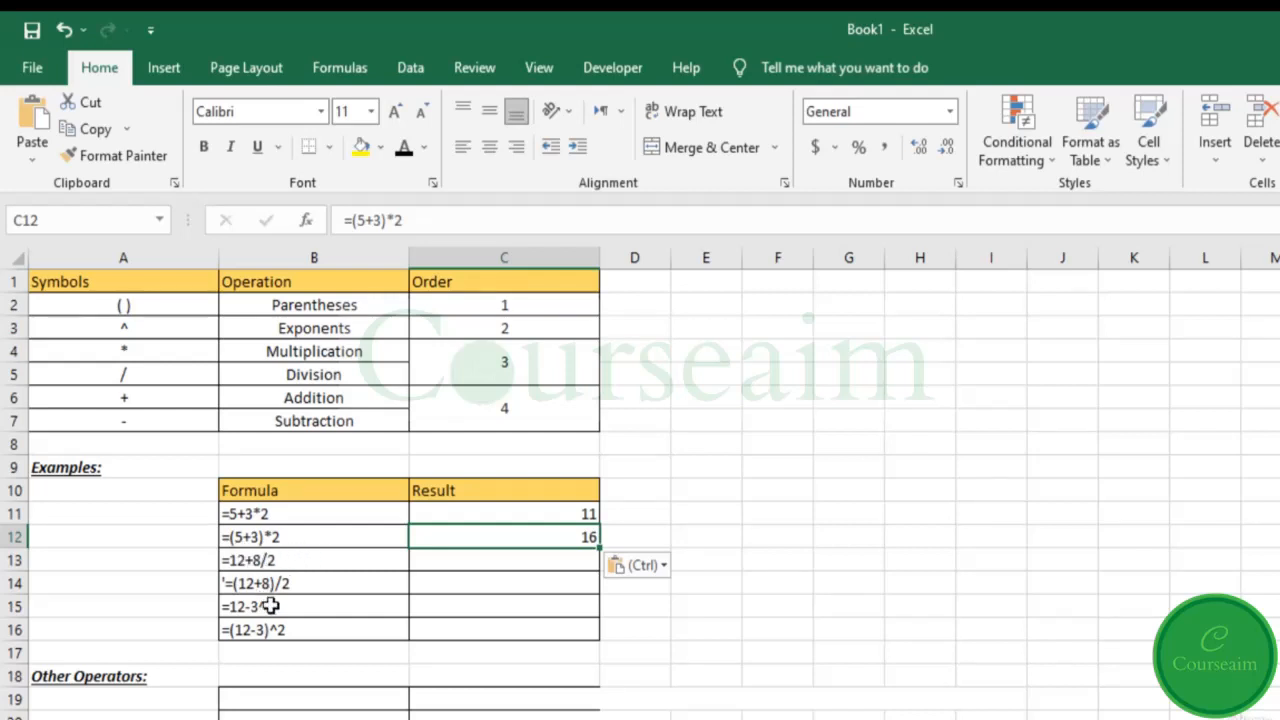
Step: Copy the formula =12+8/2 without its apostrophe from B13 into result cell C13
click(312, 562)
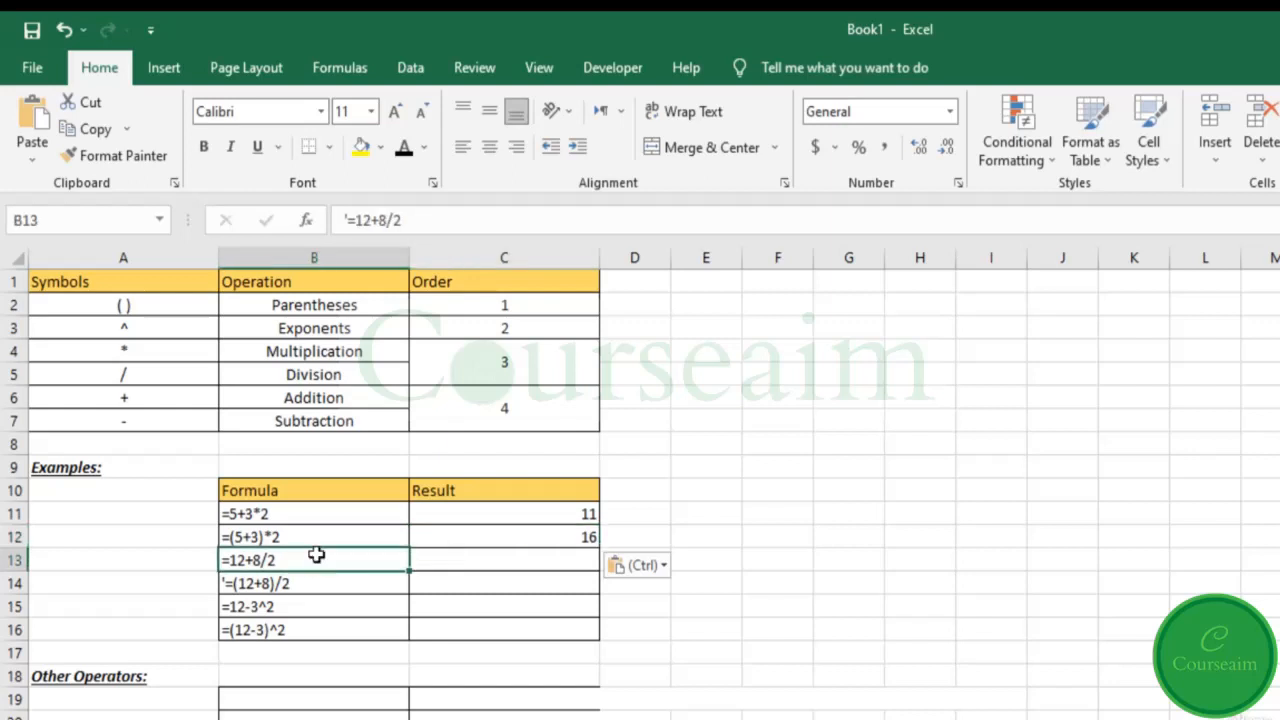
click(418, 219)
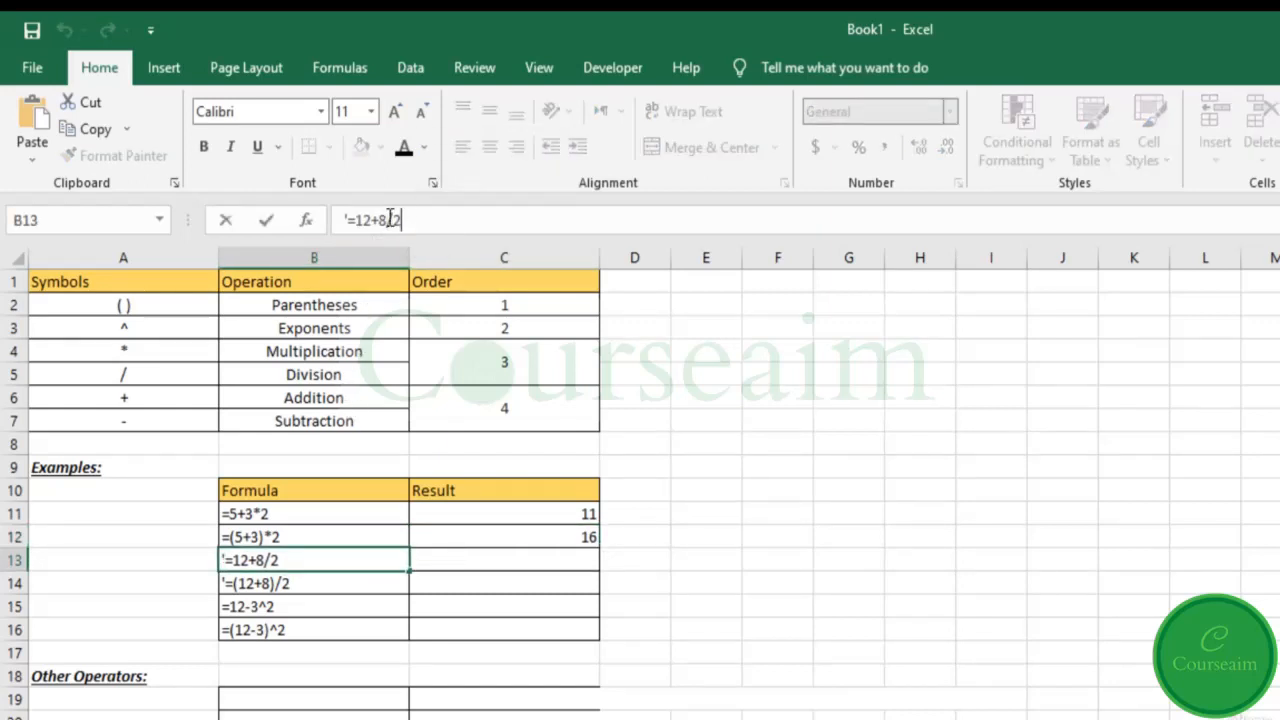
drag(379, 222, 414, 243)
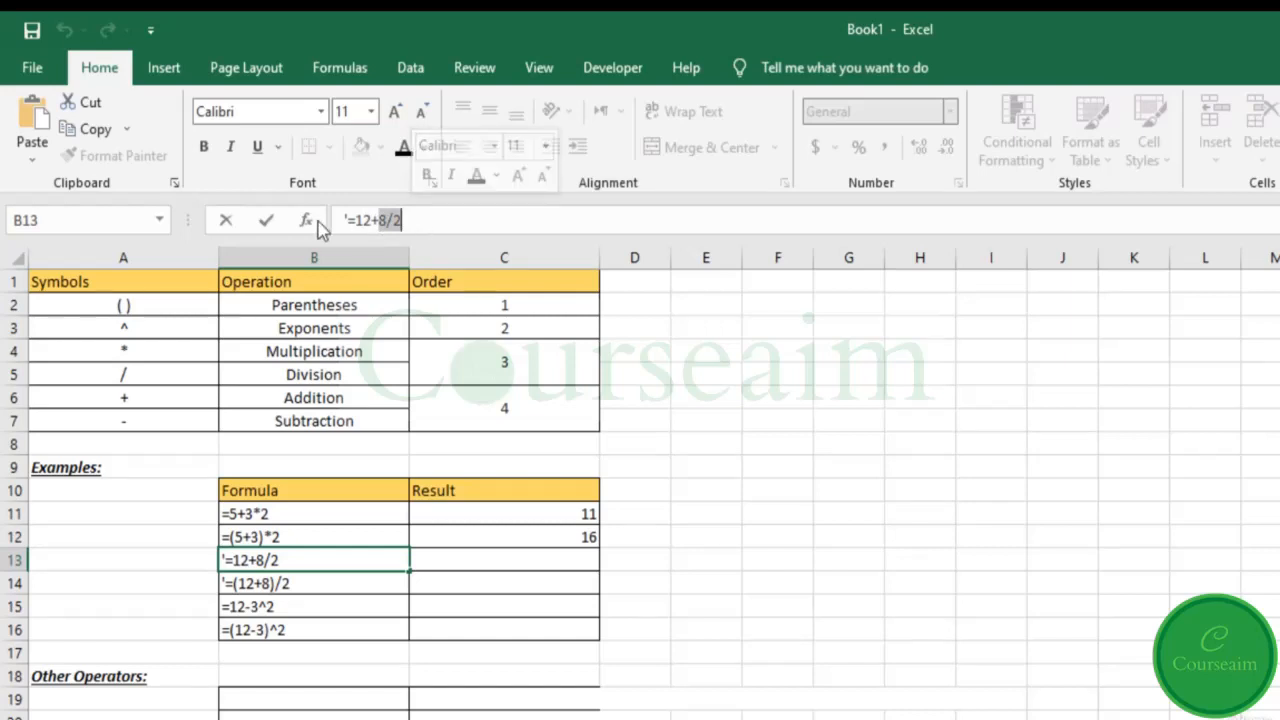
shift+click(349, 222)
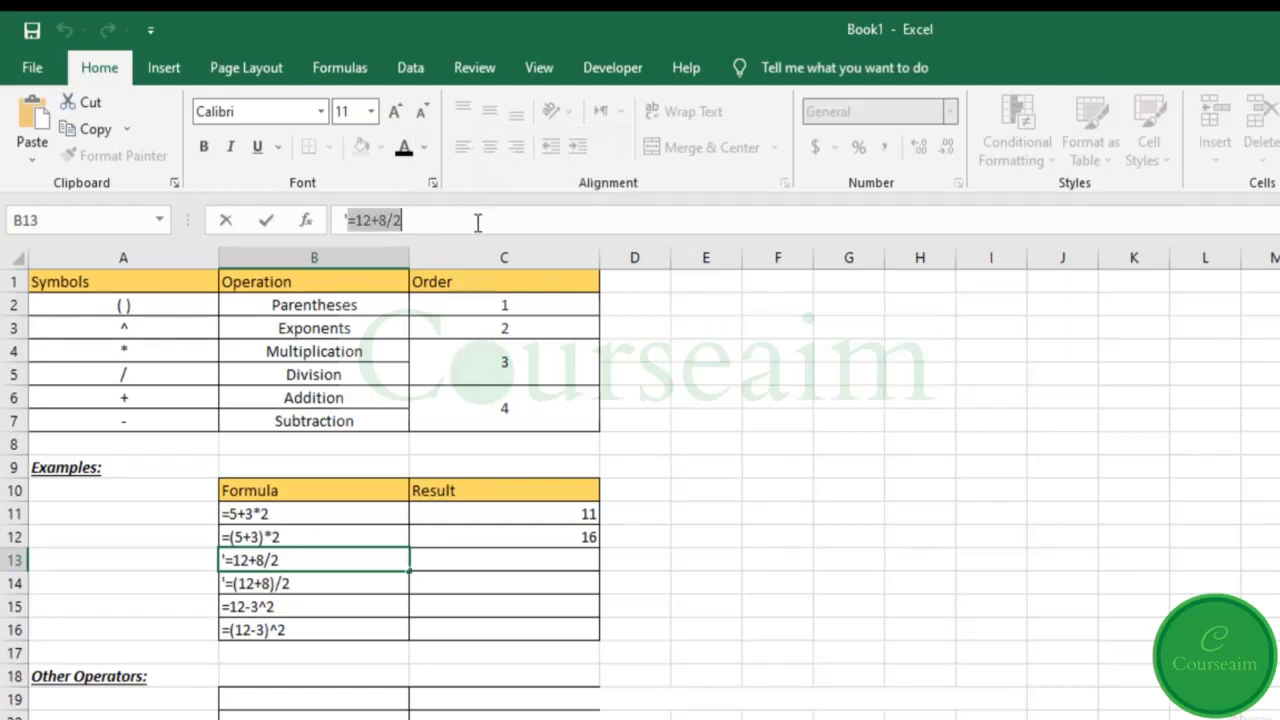
key(ctrl+c)
click(479, 556)
key(ctrl+v)
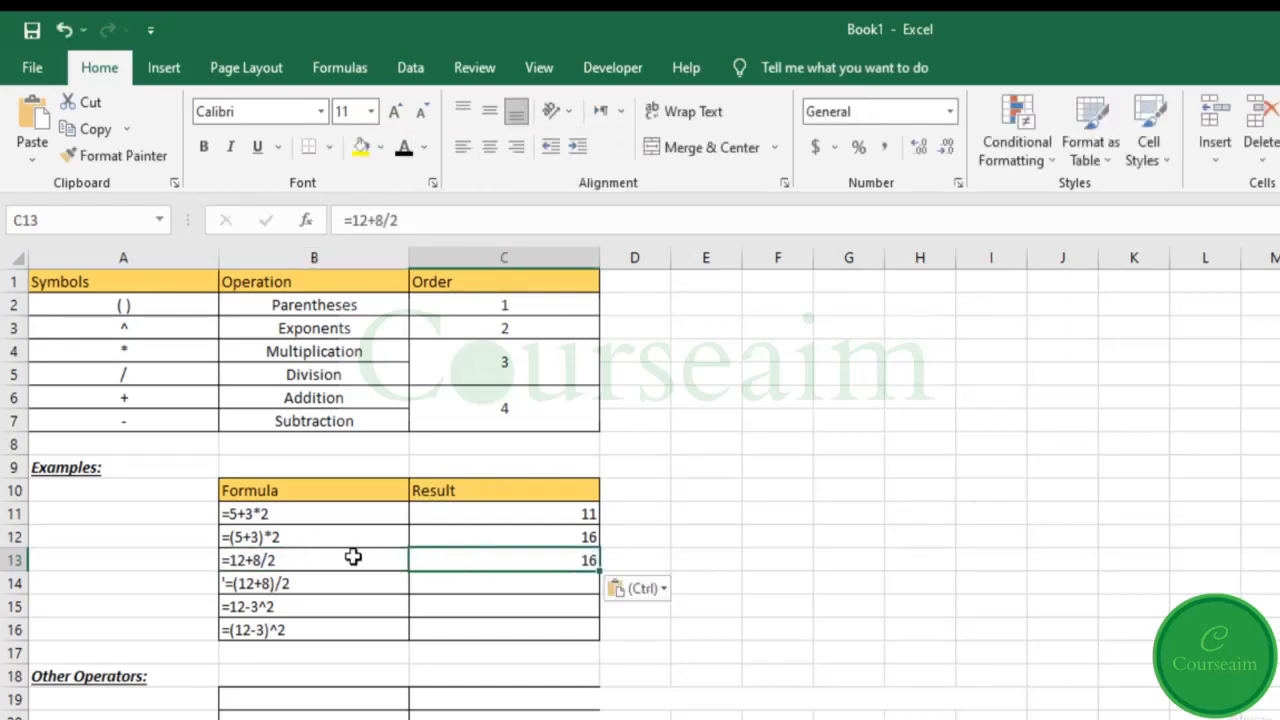
Step: Copy the formula =(12+8)/2 without its apostrophe from B14 into result cell C14
click(314, 591)
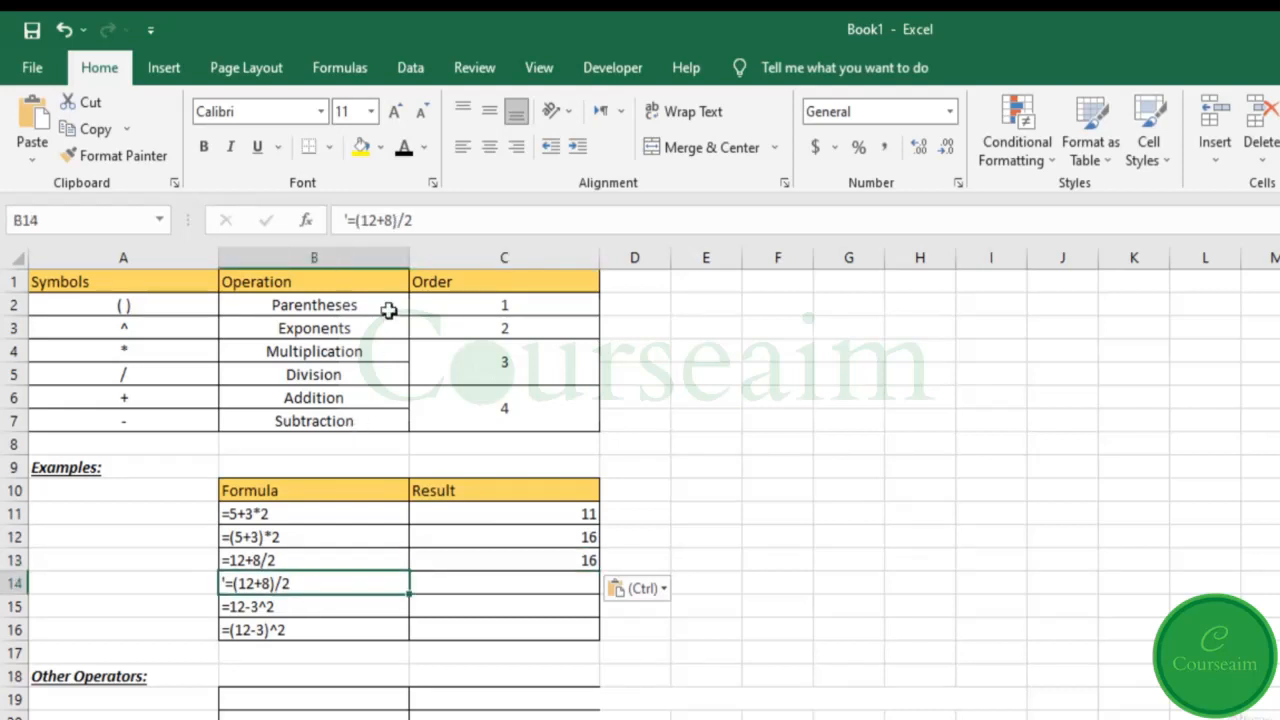
click(358, 220)
drag(357, 220, 401, 222)
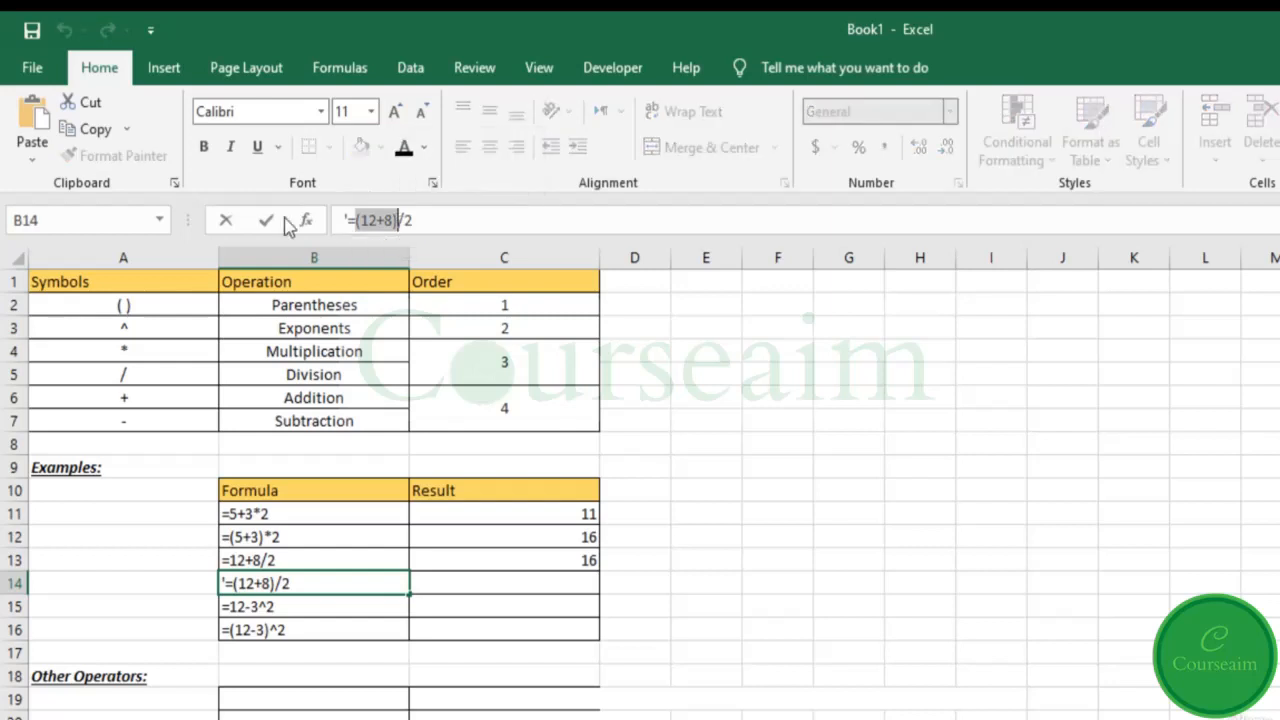
click(416, 220)
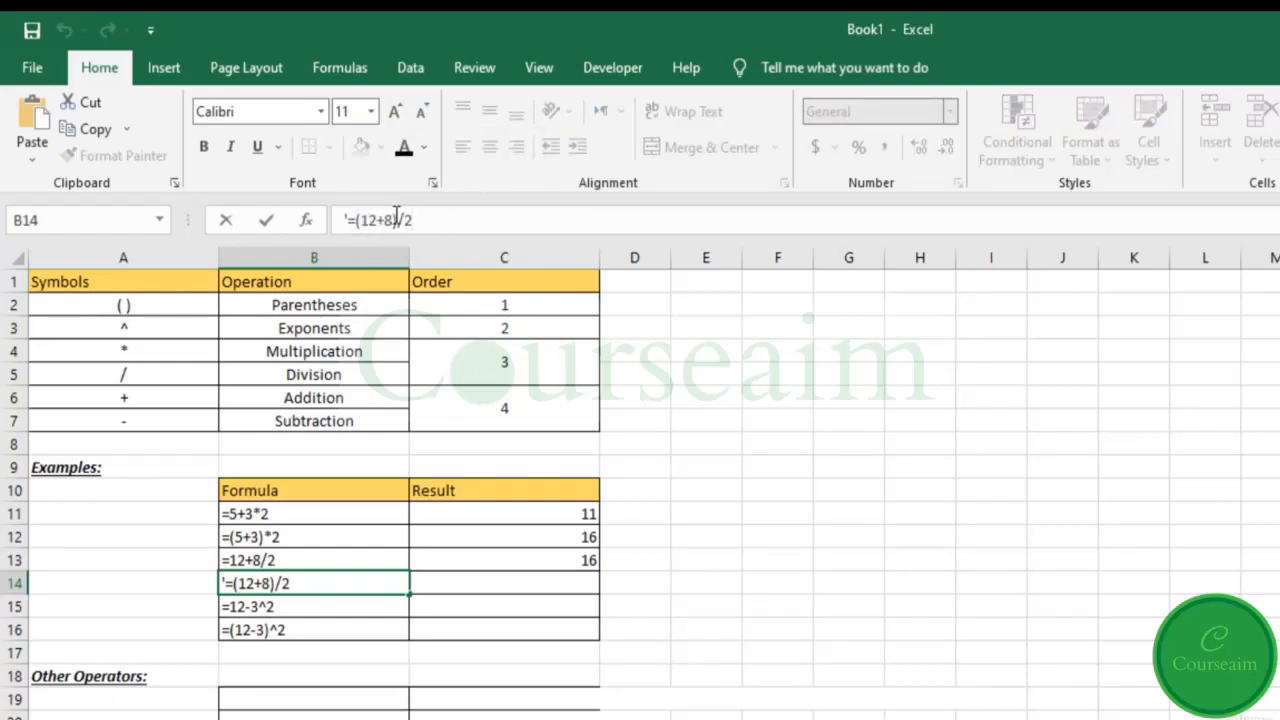
drag(418, 220, 346, 222)
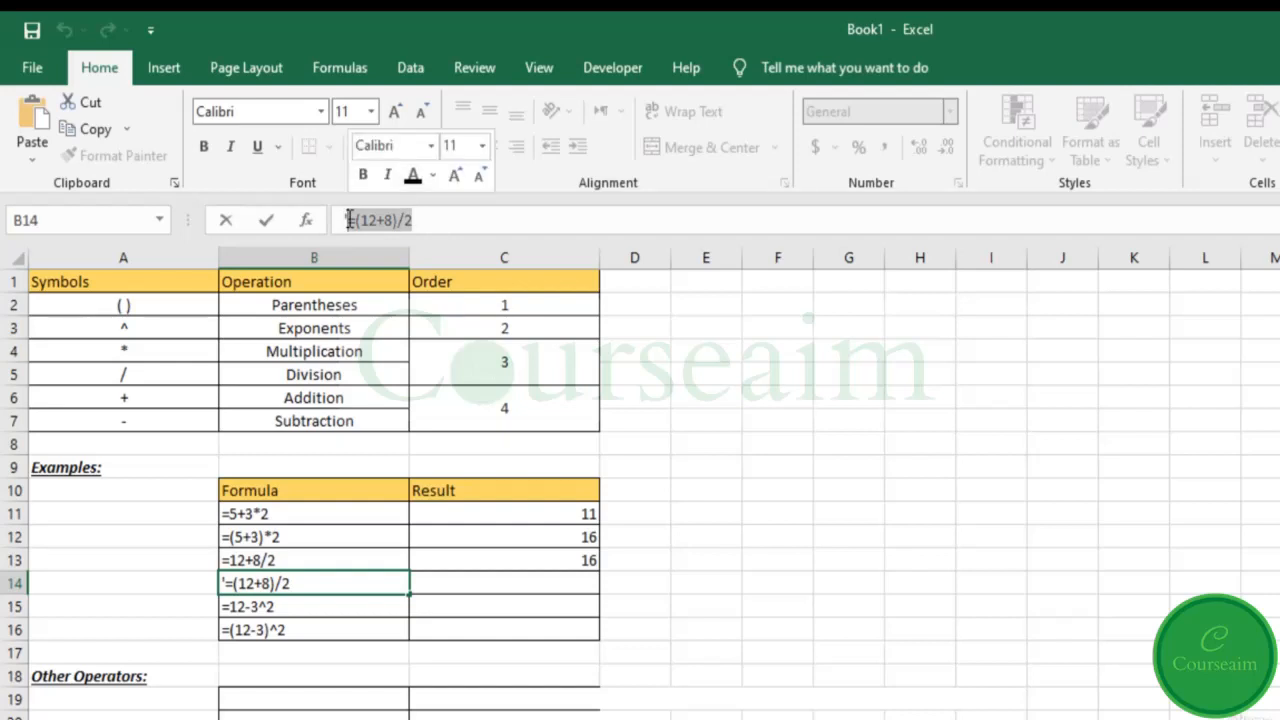
key(ctrl+c)
click(542, 575)
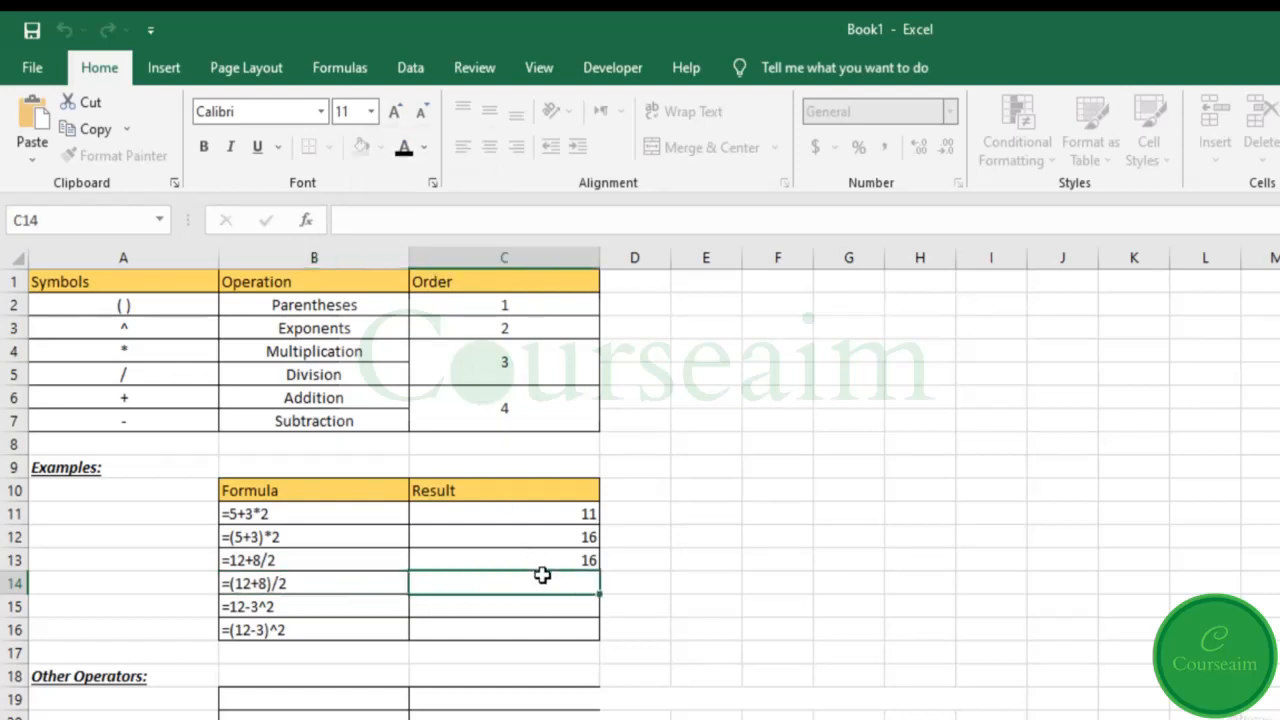
key(ctrl+v)
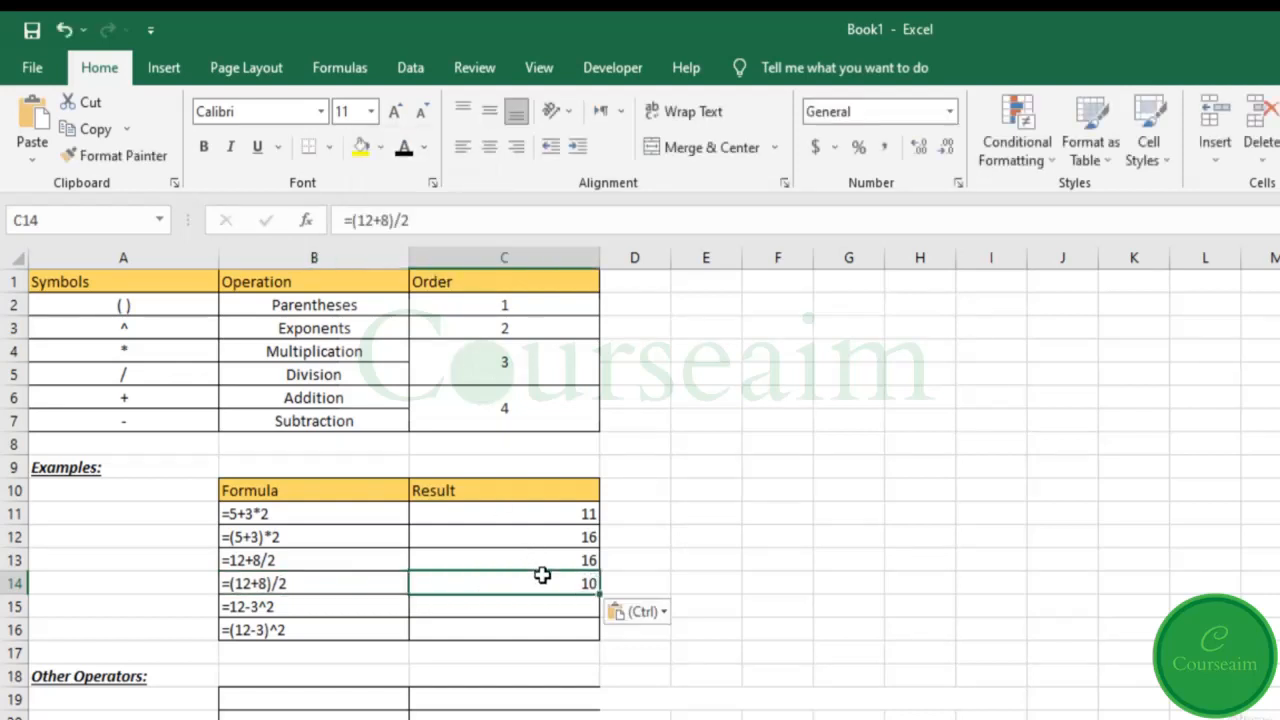
Step: Copy the formula =12-3^2 without its apostrophe from B15 into result cell C15
click(346, 620)
click(341, 605)
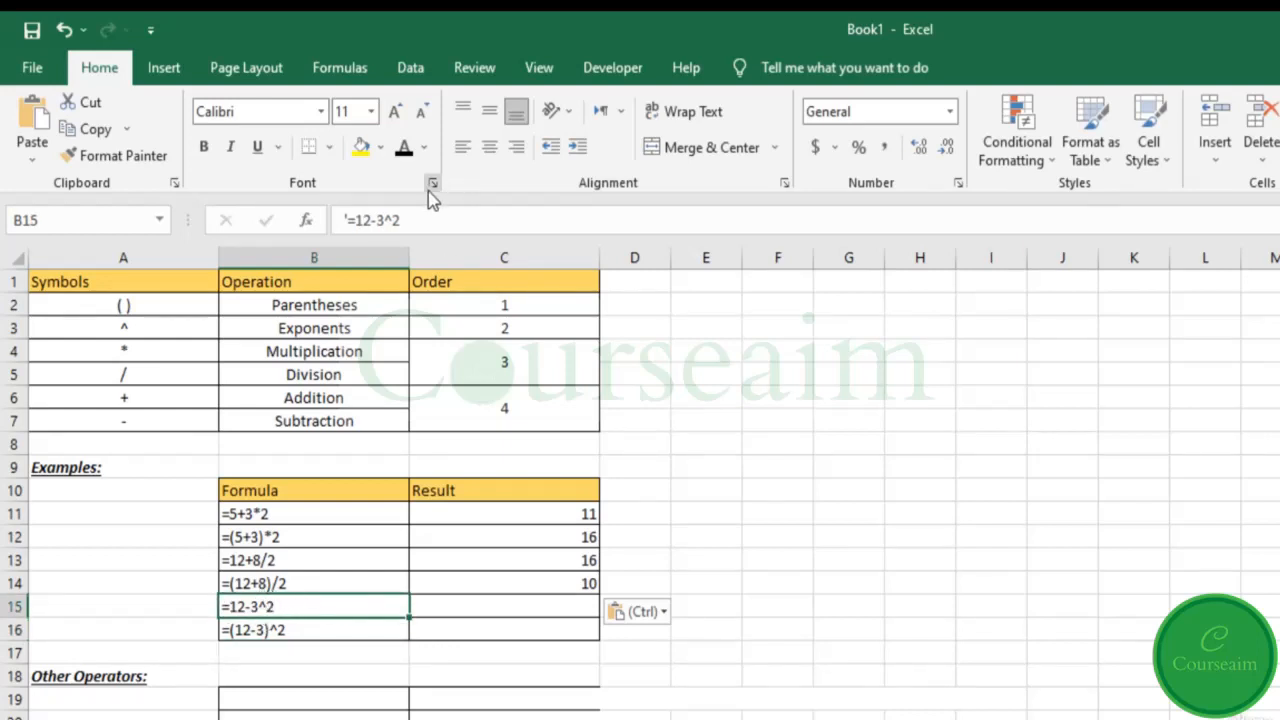
click(440, 217)
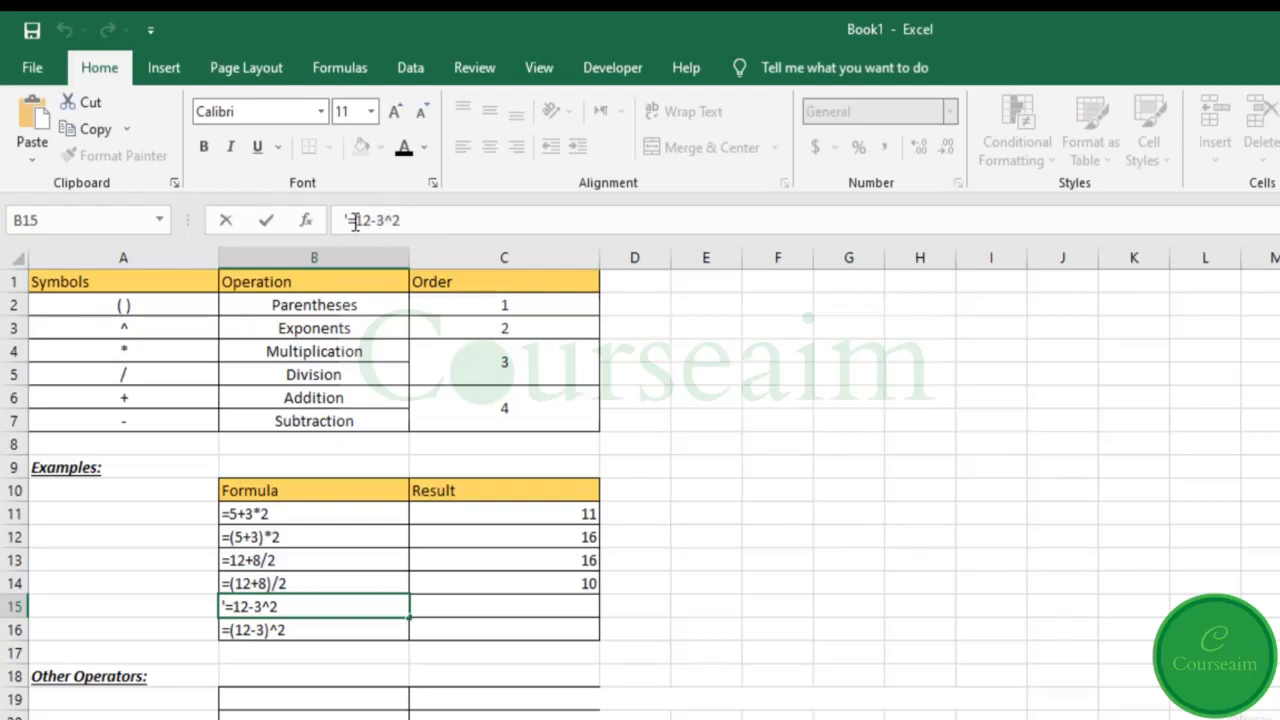
drag(354, 222, 443, 220)
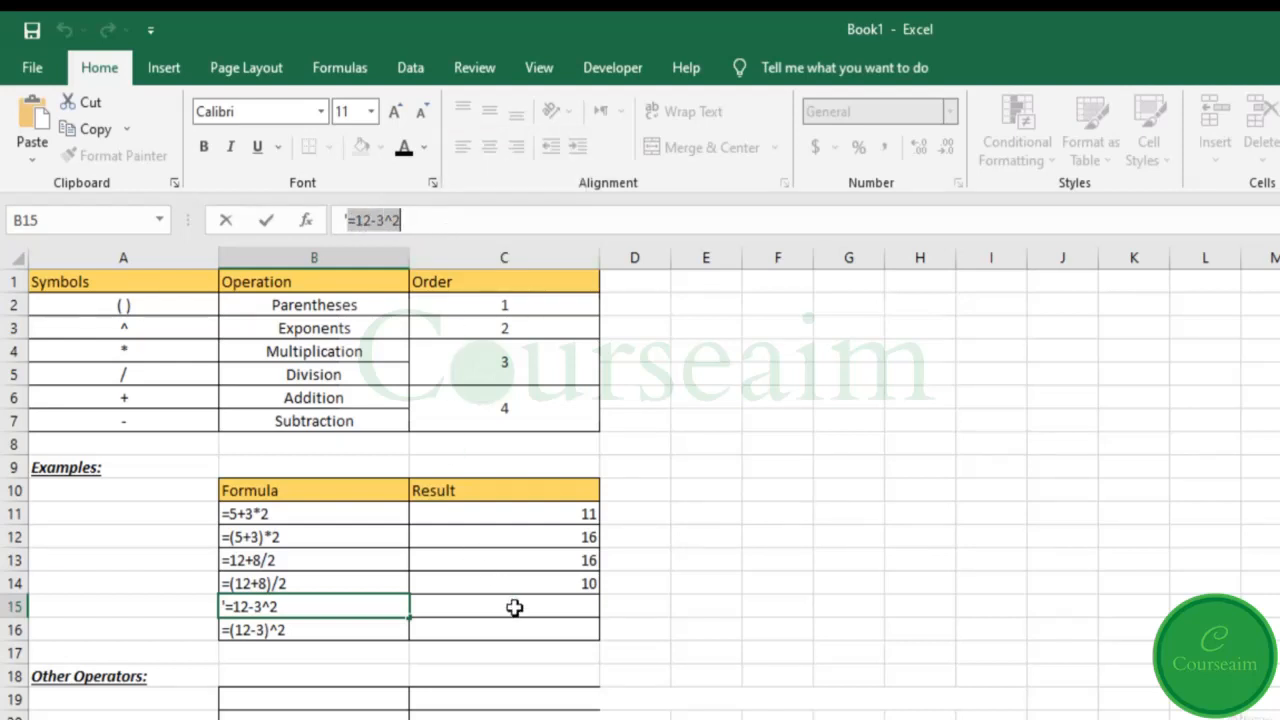
key(ctrl+c)
click(514, 607)
key(ctrl+v)
Step: Copy the formula =(12-3)^2 without its apostrophe from B16 into result cell C16
click(360, 624)
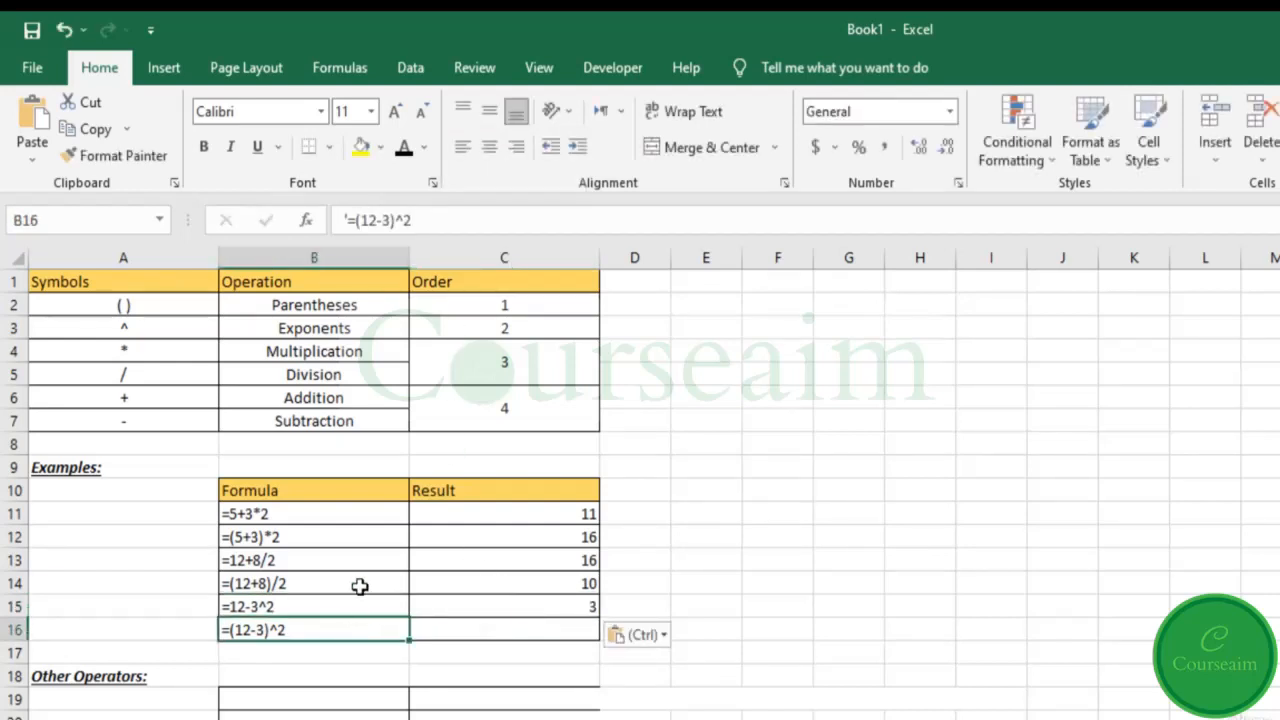
click(343, 224)
text(')
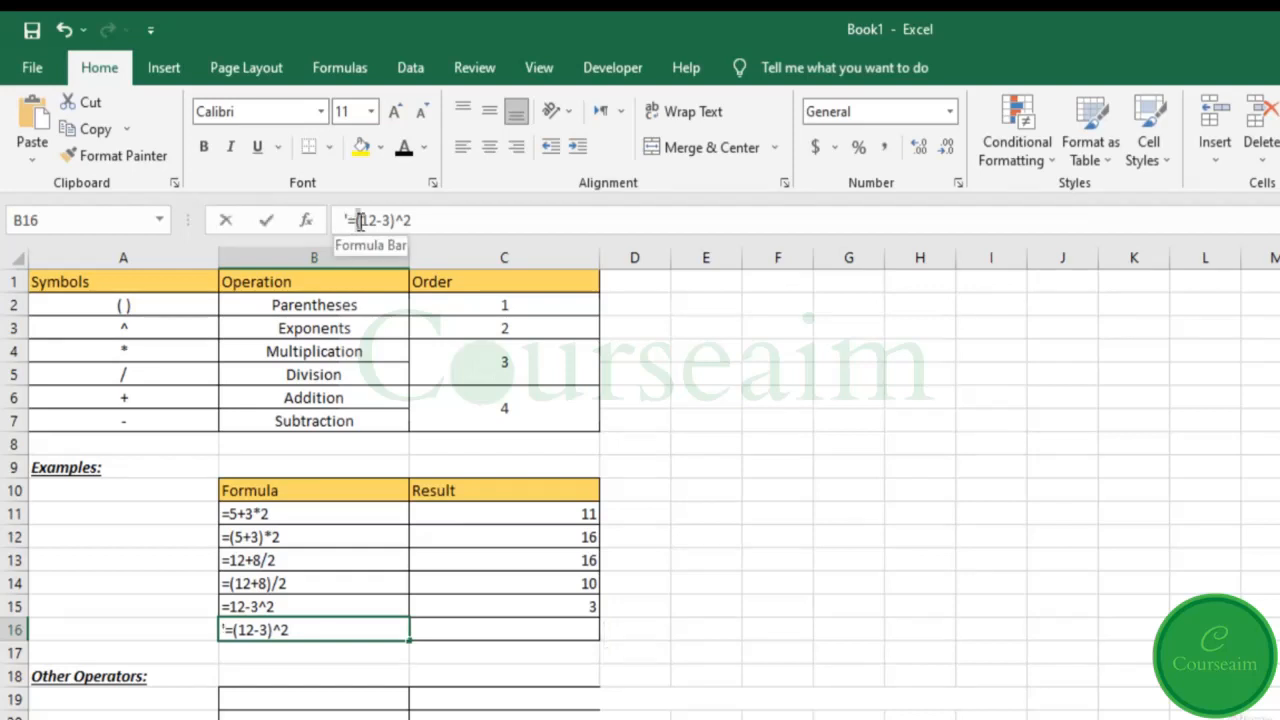
drag(353, 222, 404, 224)
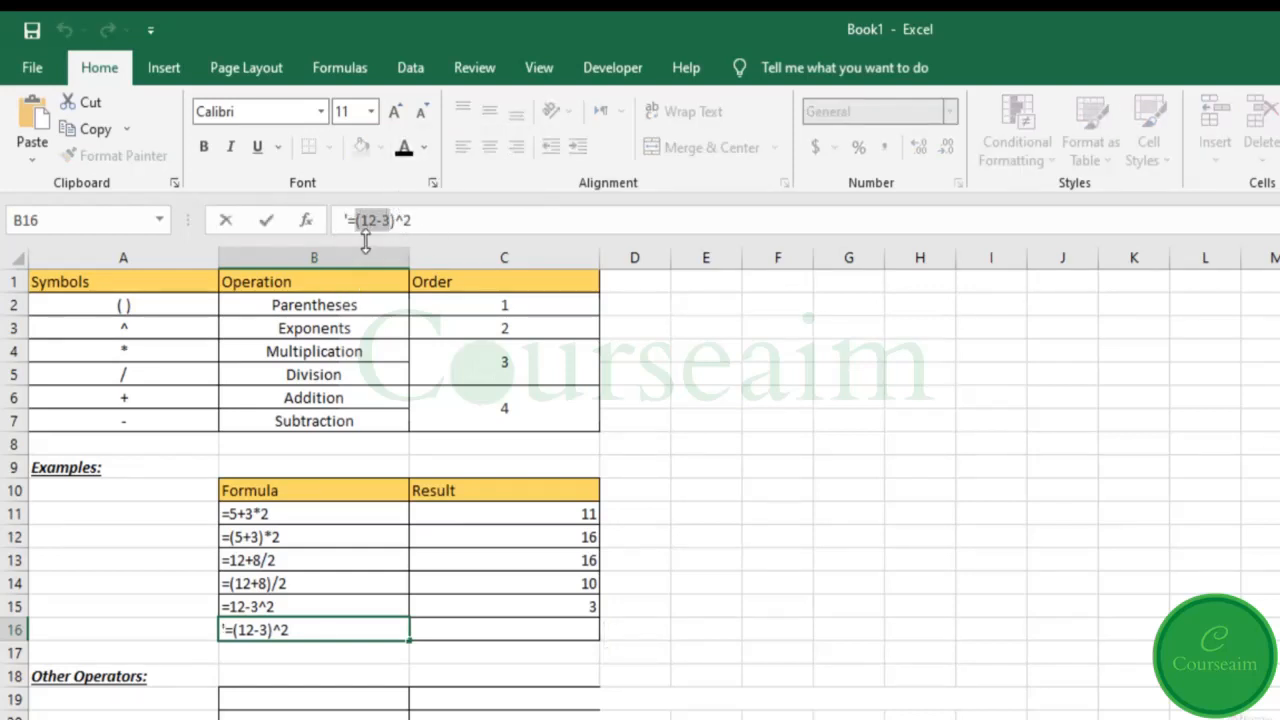
drag(349, 224, 423, 220)
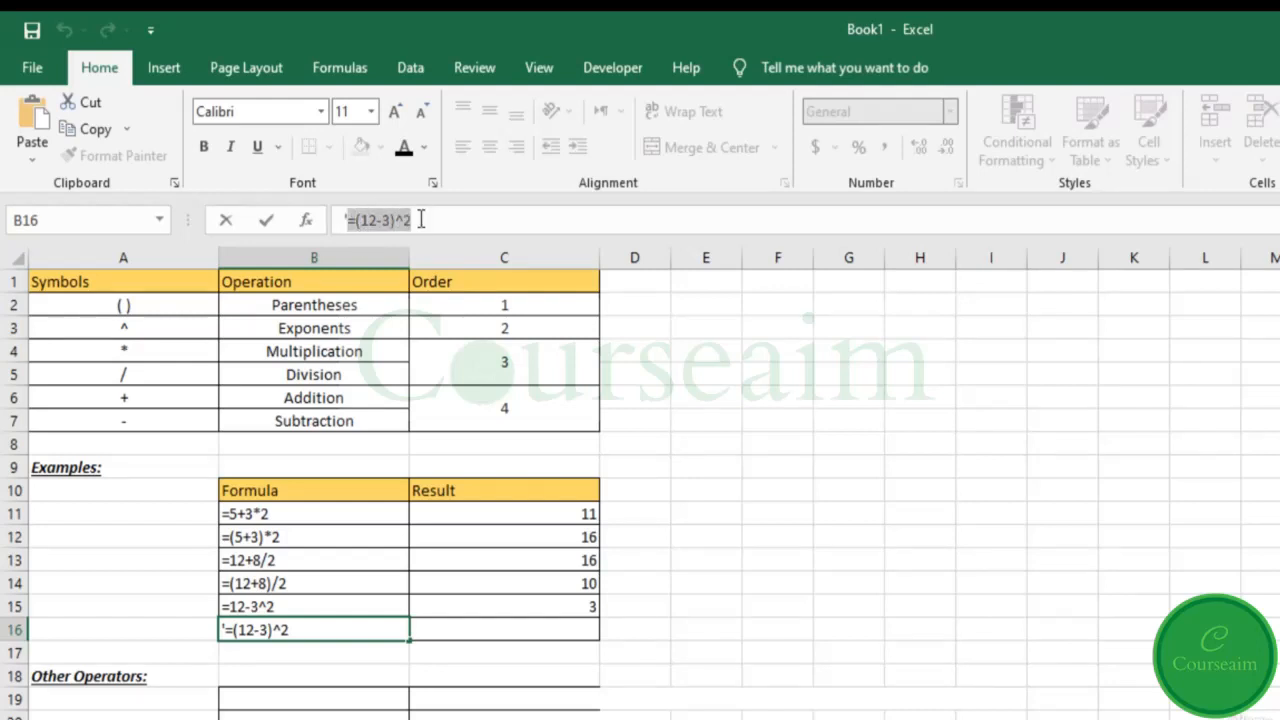
key(ctrl+c)
click(505, 629)
key(ctrl+v)
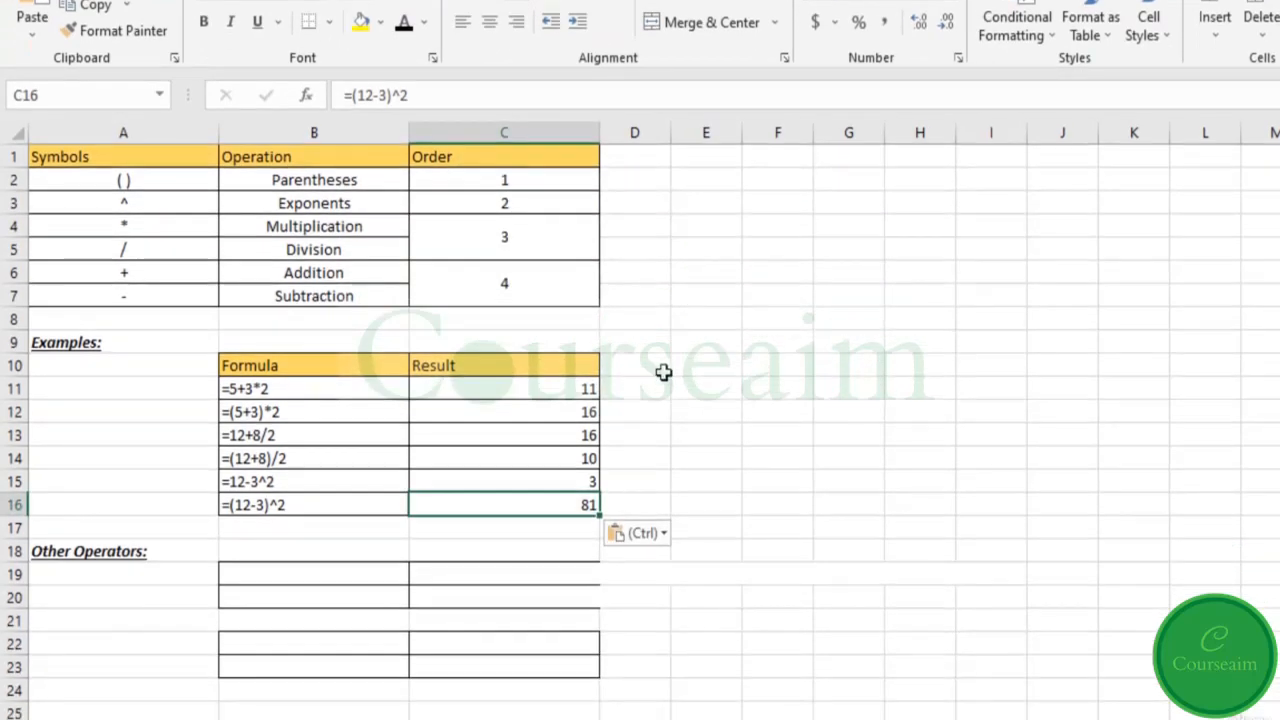
Step: Set the font colour of the cells beside the examples table, from D10 across to row 17, to black to reveal the operand values
drag(663, 496, 1221, 679)
drag(1221, 555, 1262, 529)
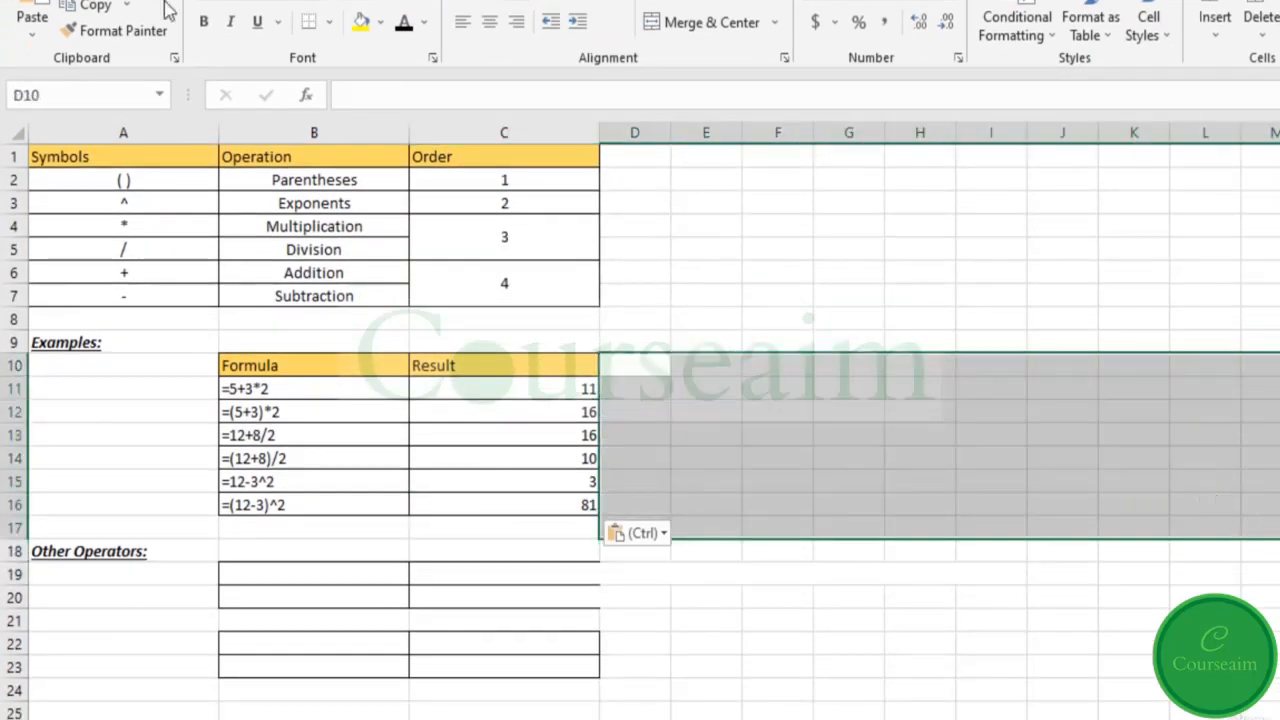
click(404, 27)
click(870, 456)
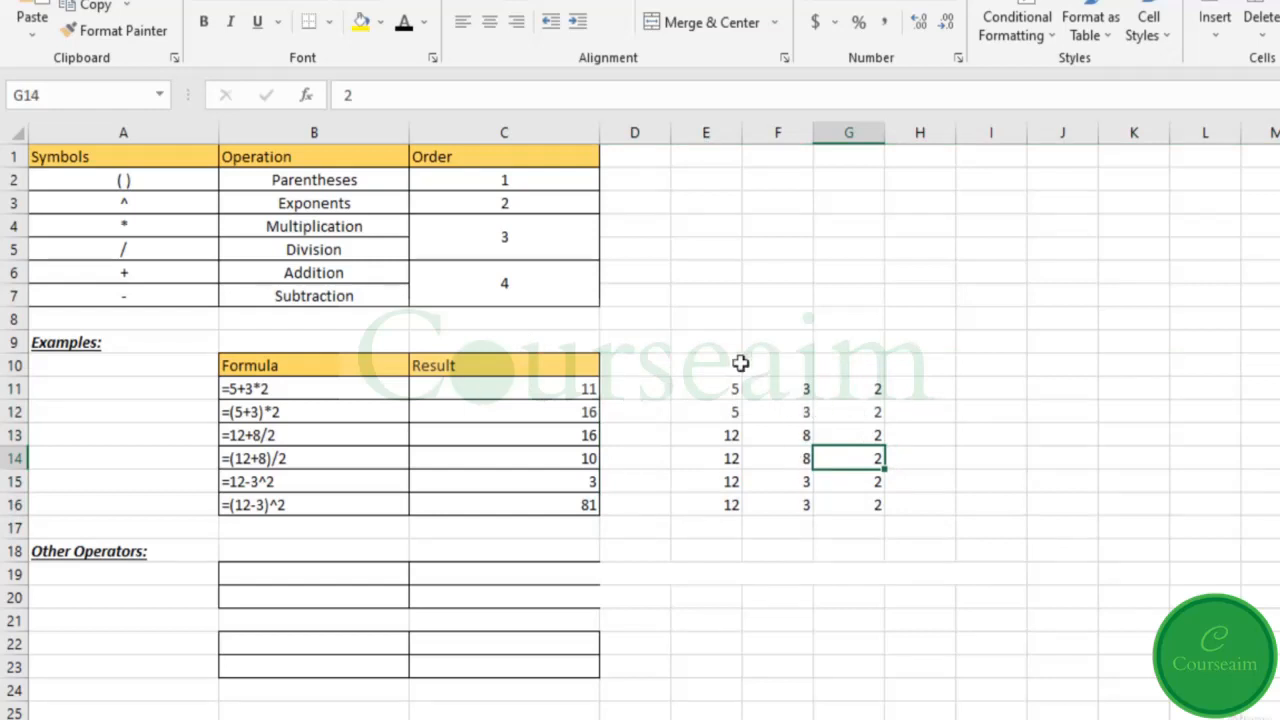
click(802, 477)
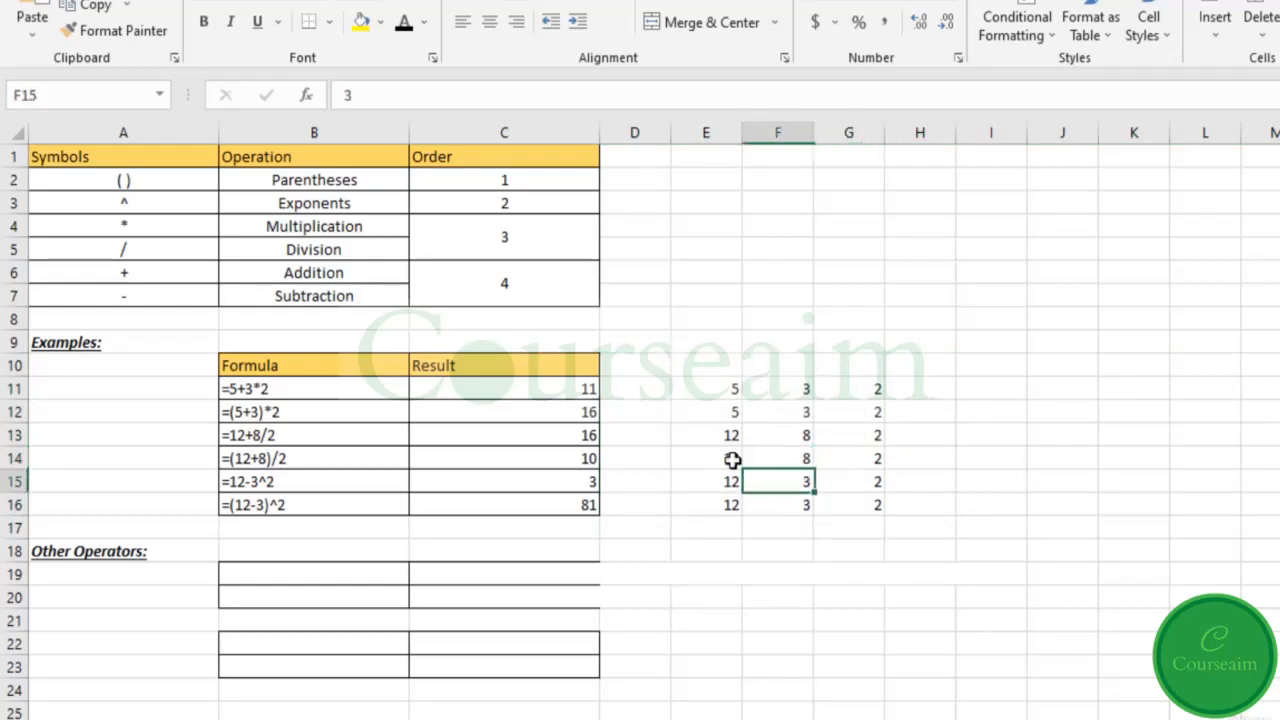
Step: Replace the constants in C11's formula with cell references so that it reads =E11+F11*G11
click(560, 391)
click(352, 96)
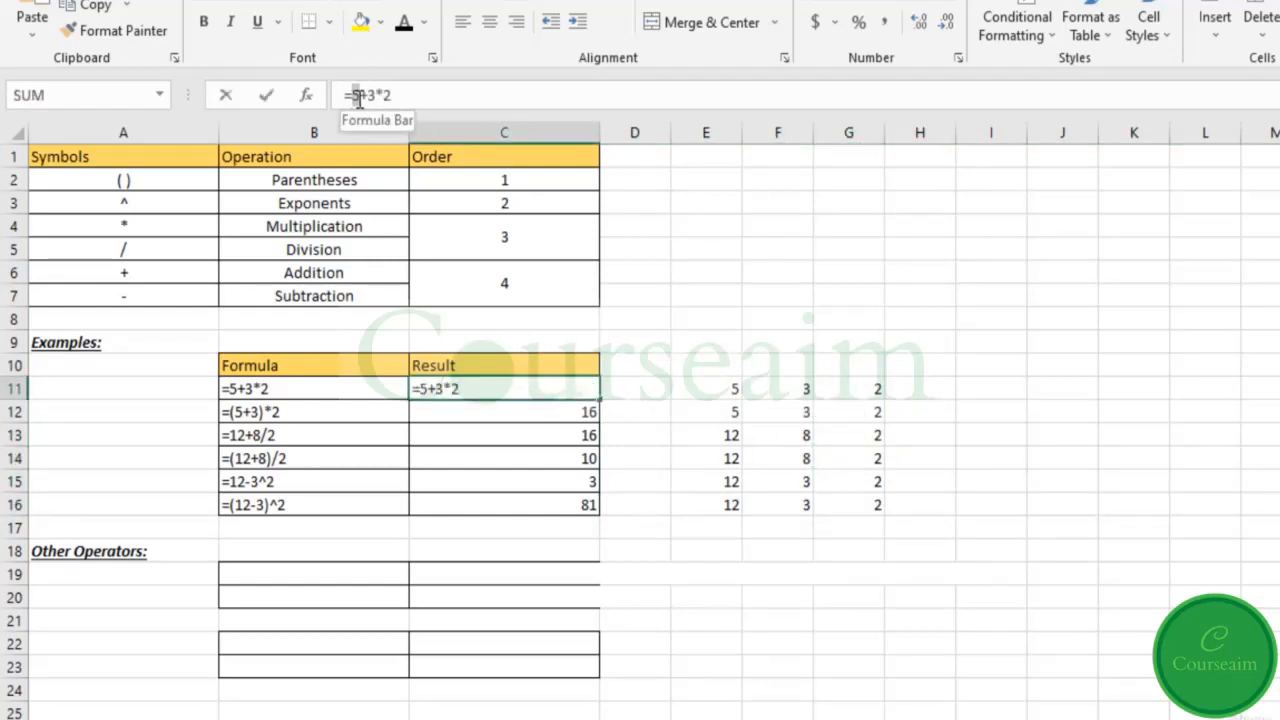
click(699, 388)
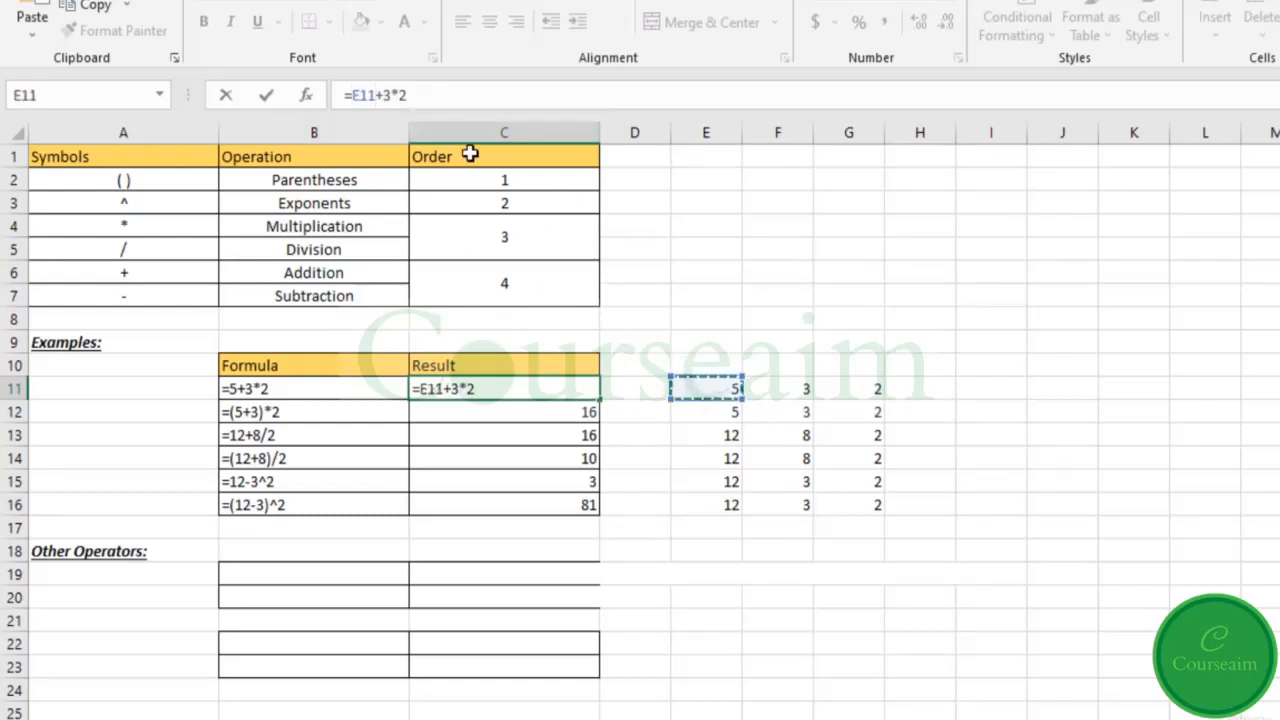
drag(384, 97, 391, 97)
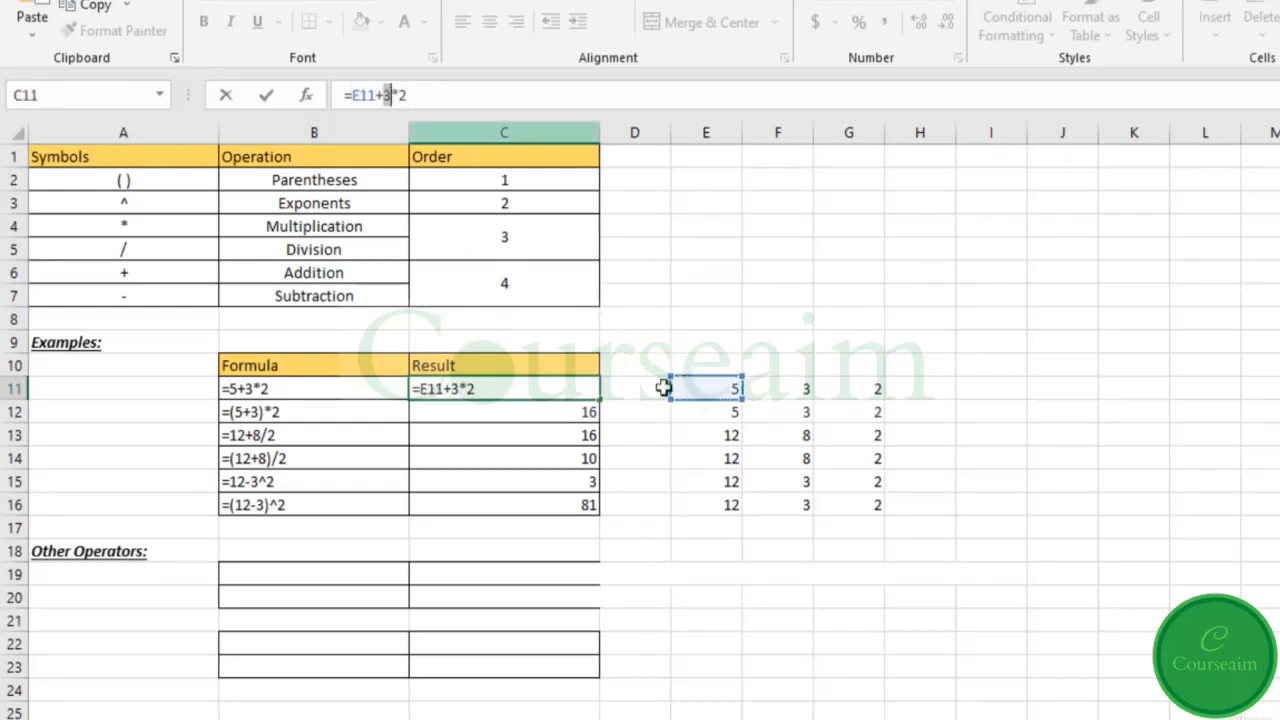
click(775, 387)
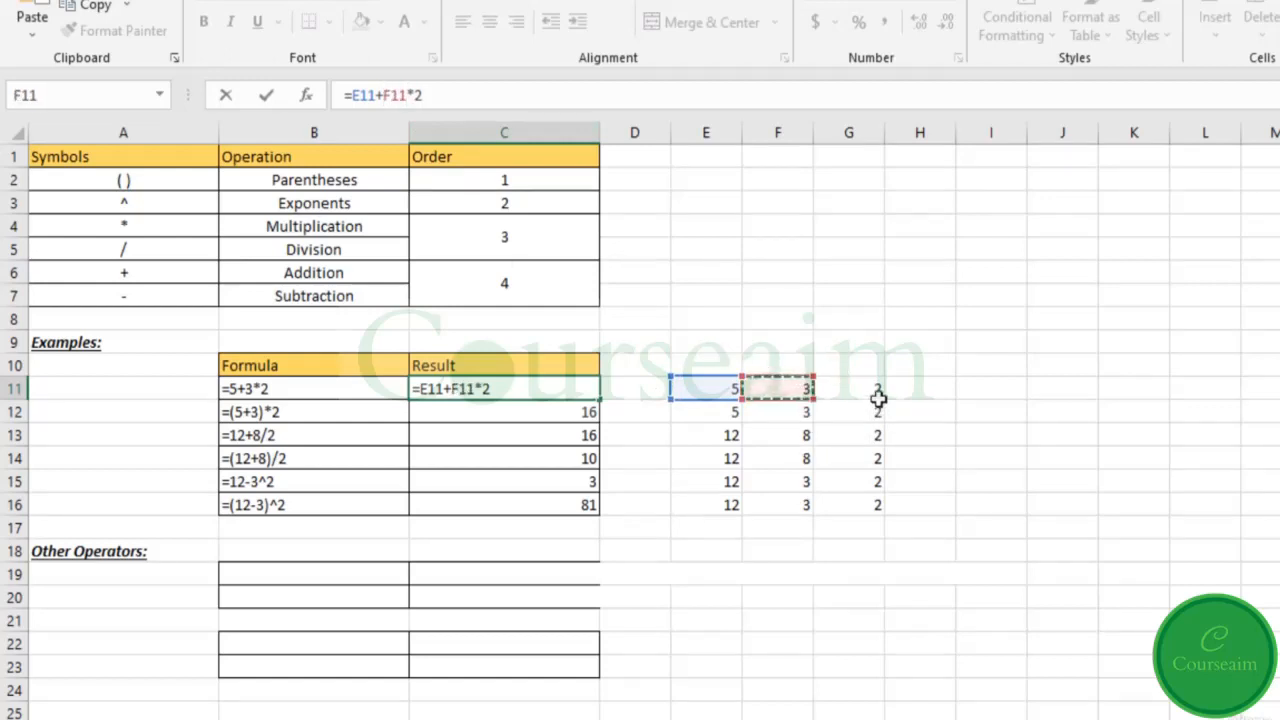
double_click(420, 95)
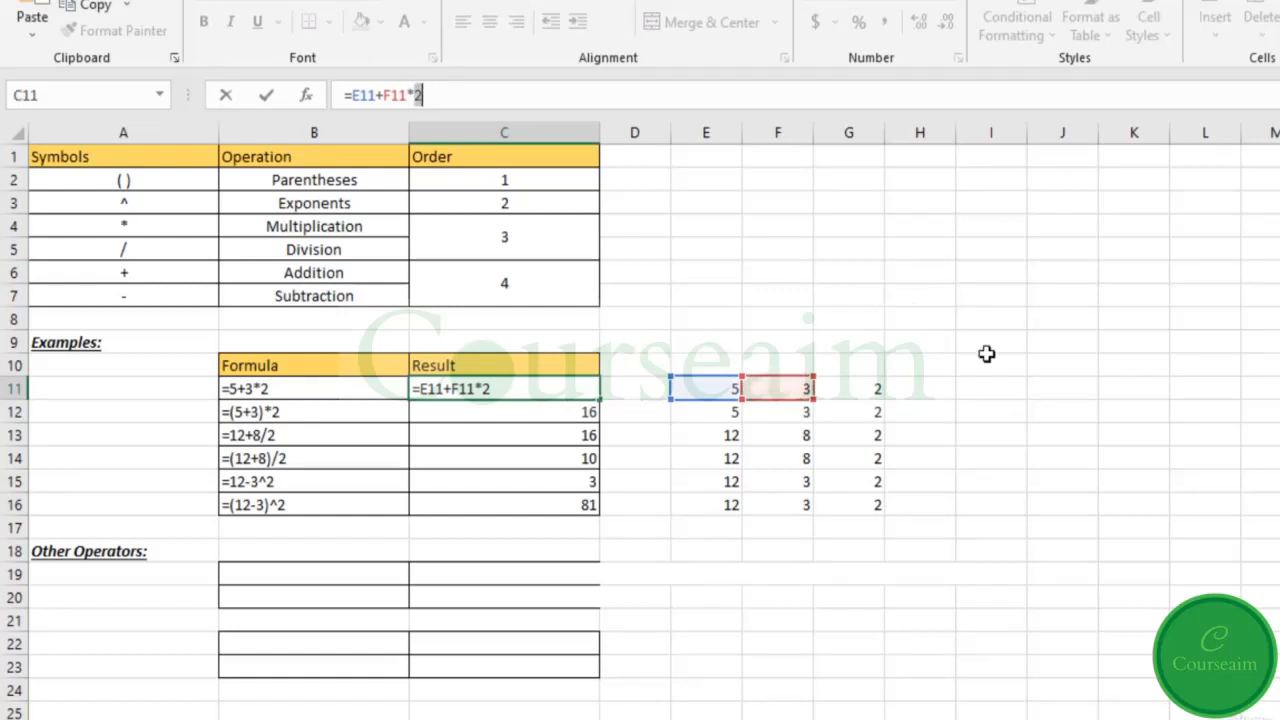
click(873, 388)
key(Return)
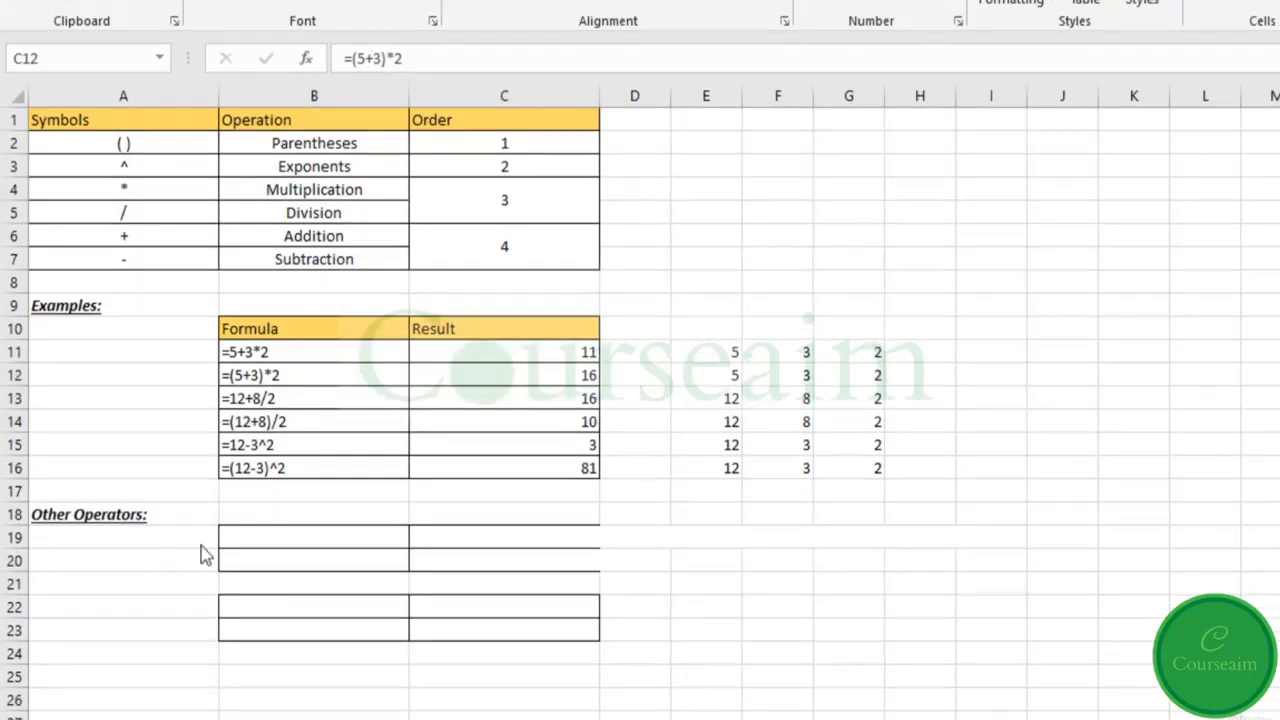
Step: Set the font colour of B19:C20 to black to reveal the concatenation and logical operator descriptions
click(246, 540)
drag(388, 539, 510, 563)
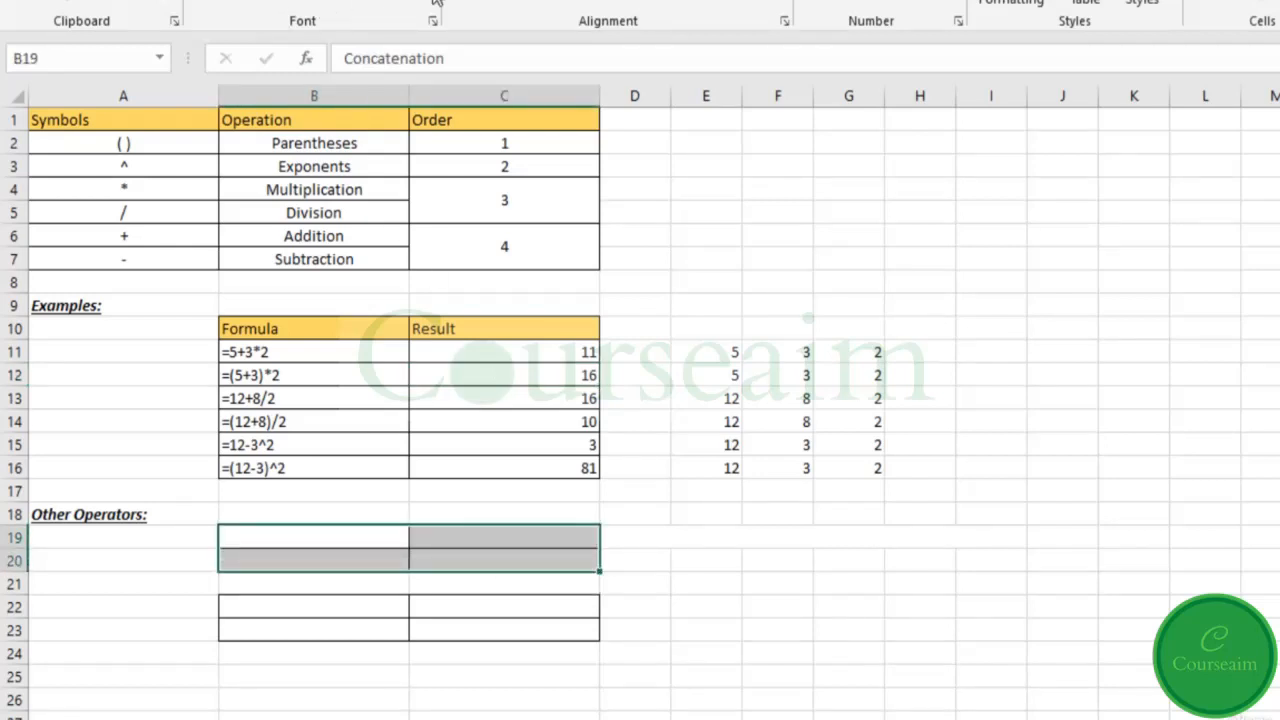
key(ctrl+v)
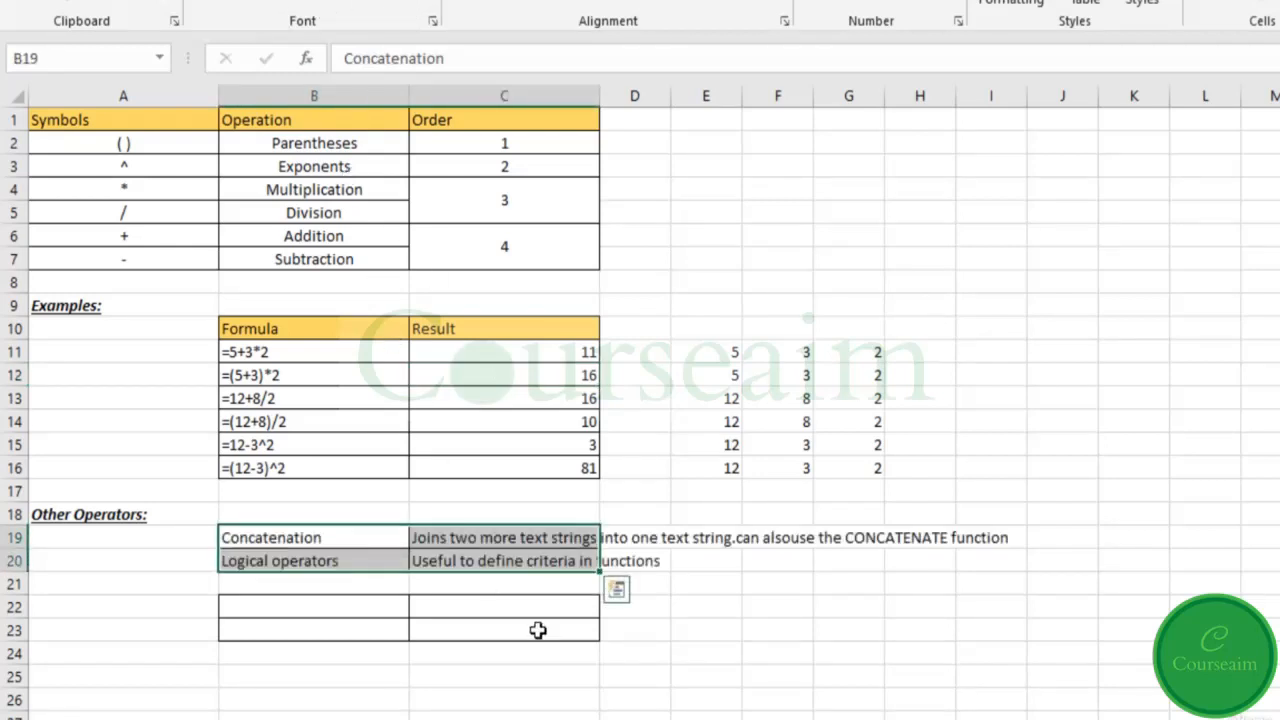
Step: Enter the symbol & in A19 for concatenation and the symbols ><=<> in A20 for logical operators
click(205, 541)
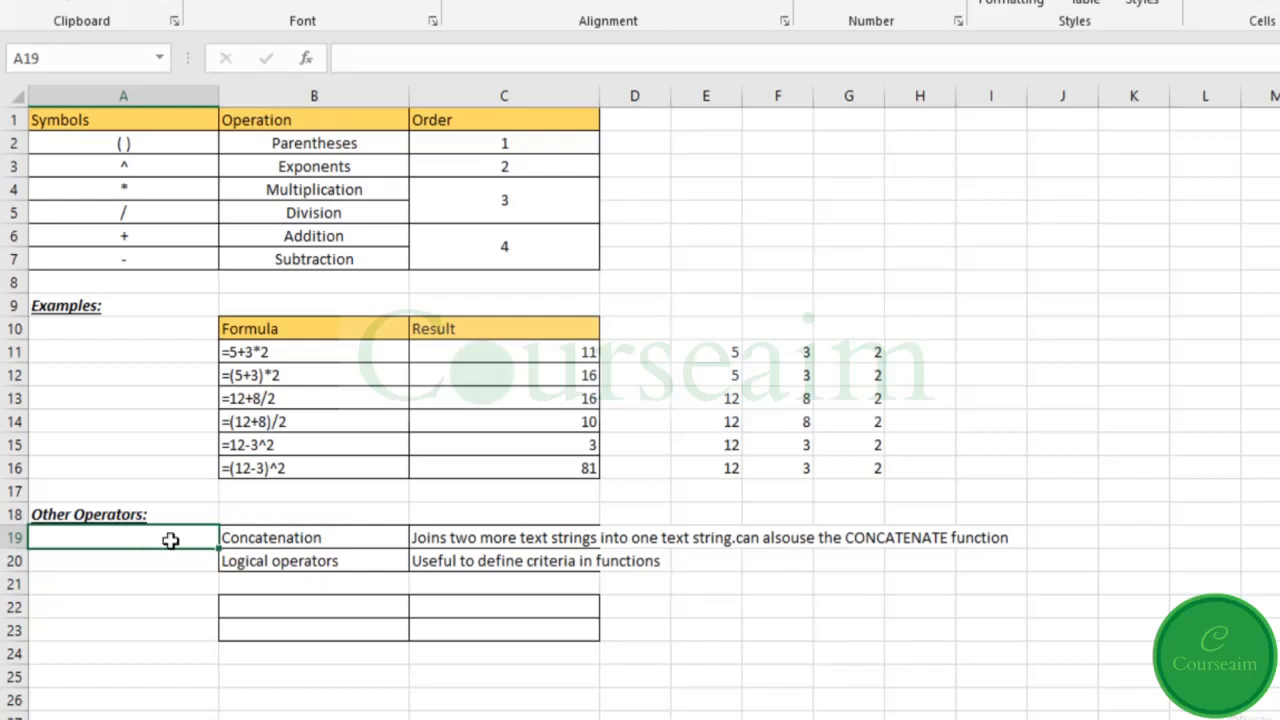
text(&)
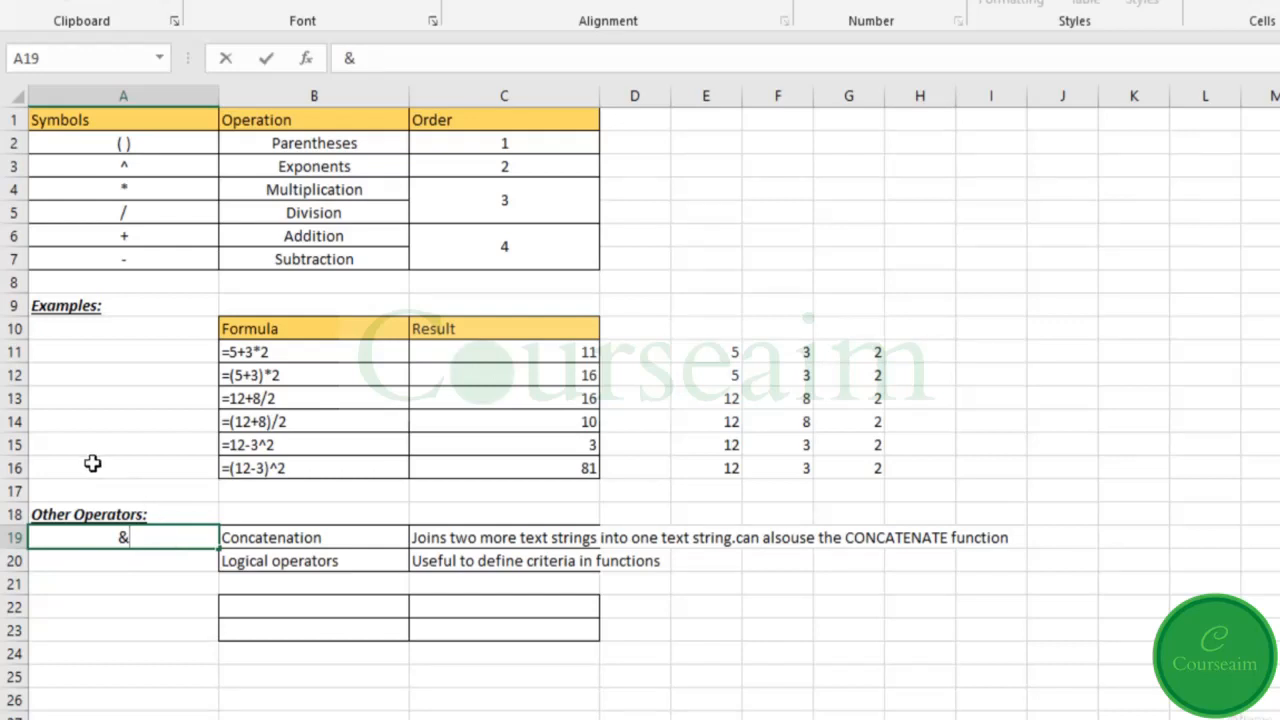
double_click(169, 561)
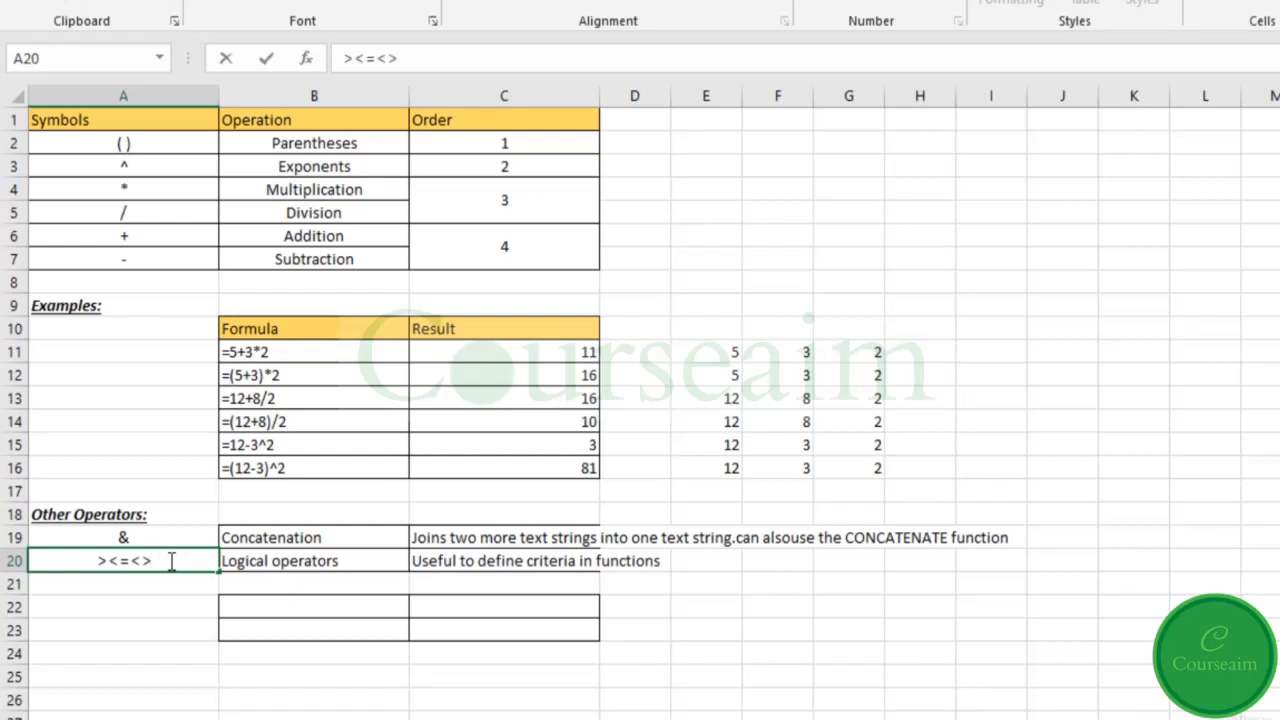
key(Return)
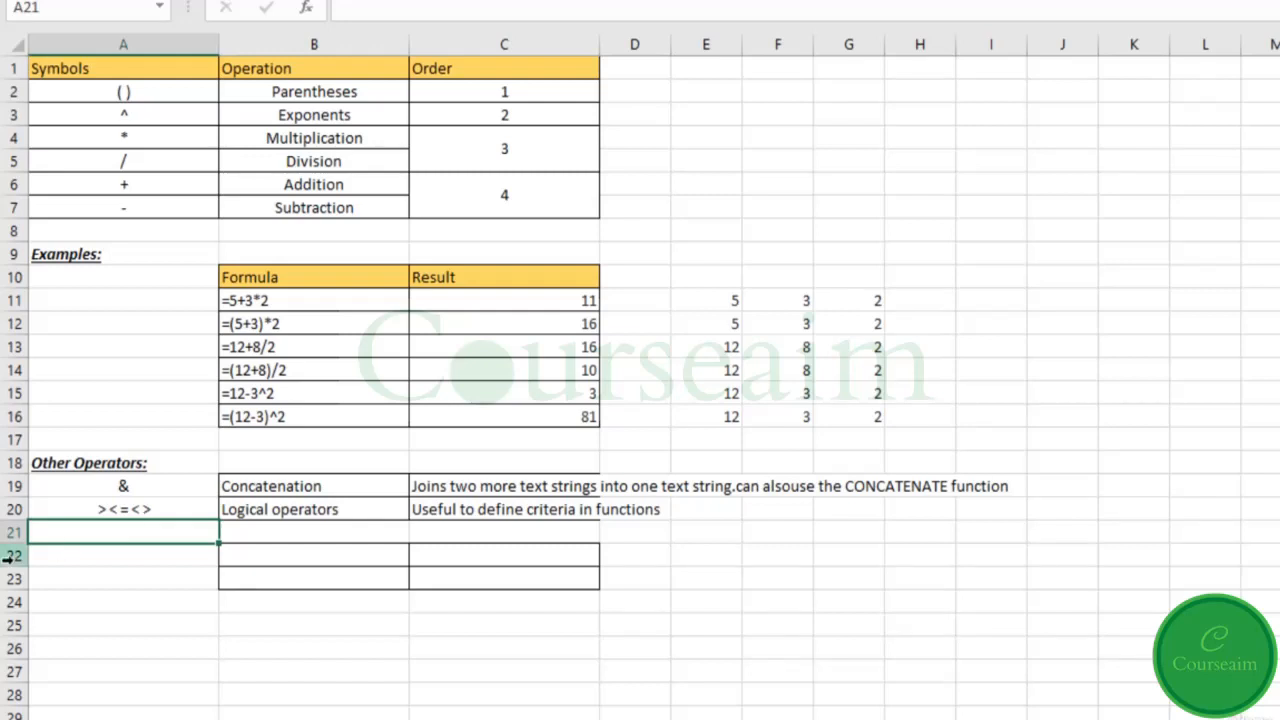
Step: Set the font colour of rows 22 and 23 to black and check the first and last name in E22 and F22
drag(15, 556, 15, 579)
click(397, 630)
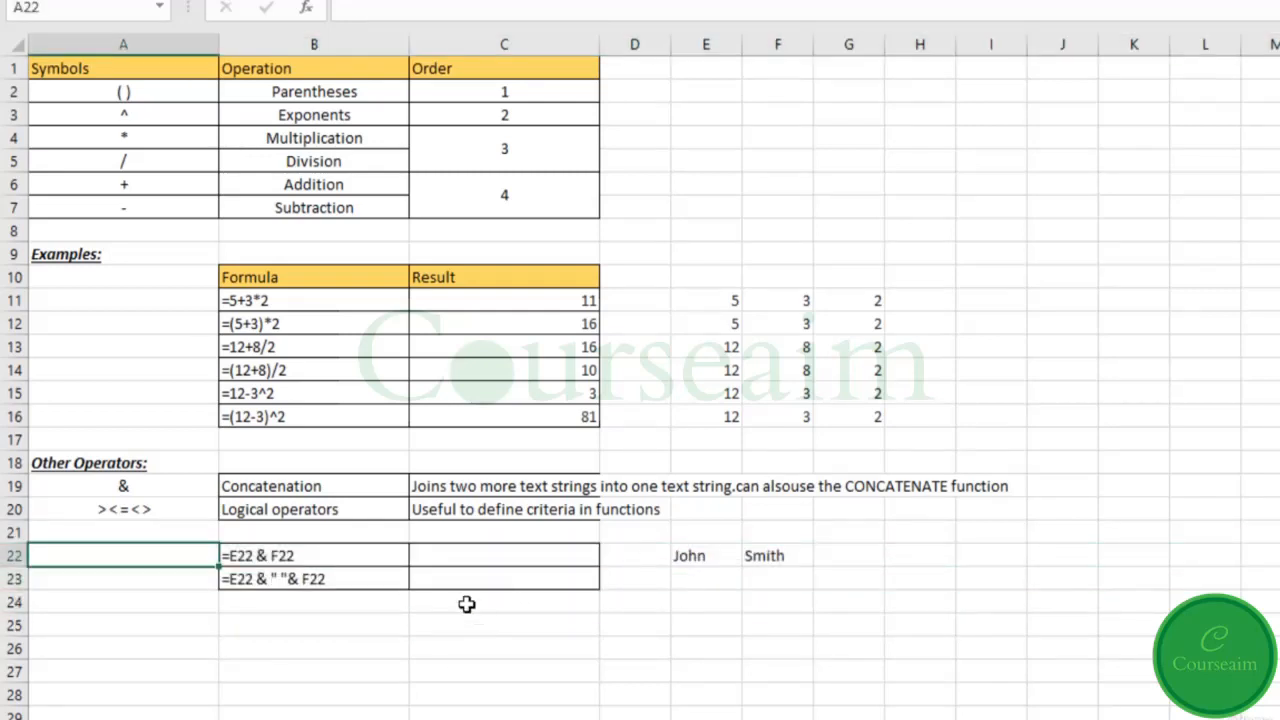
click(686, 554)
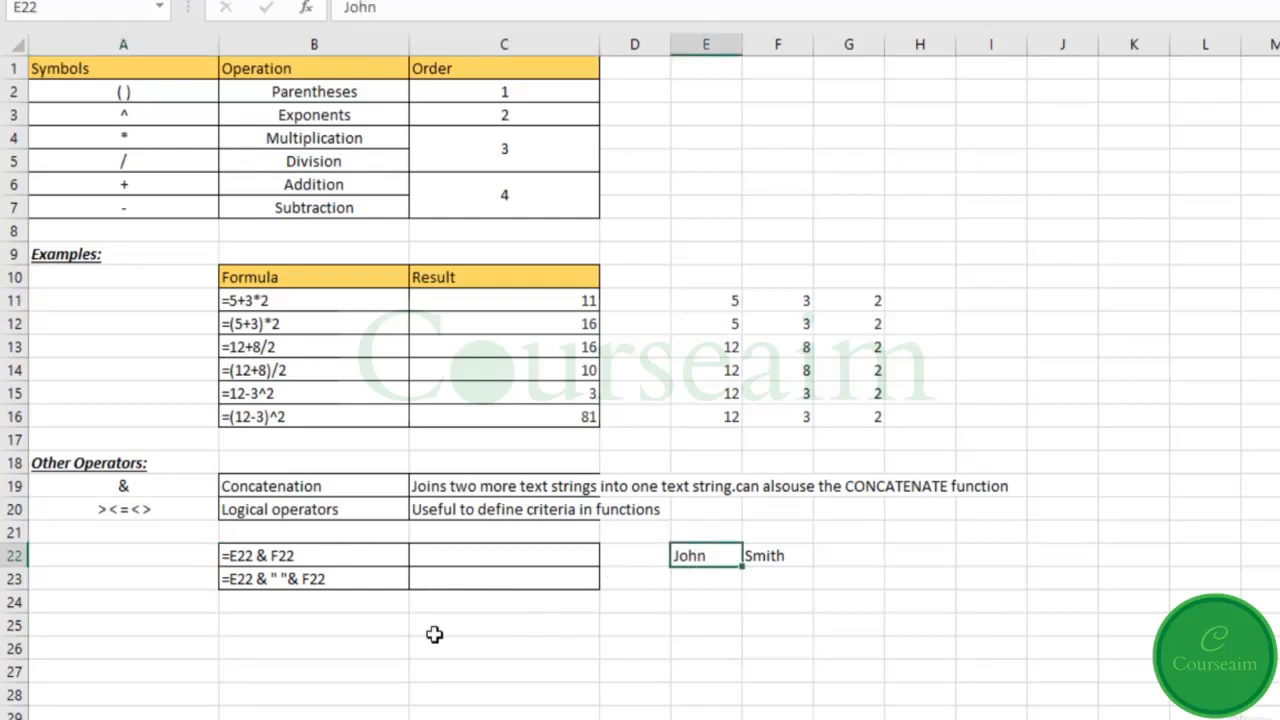
click(765, 555)
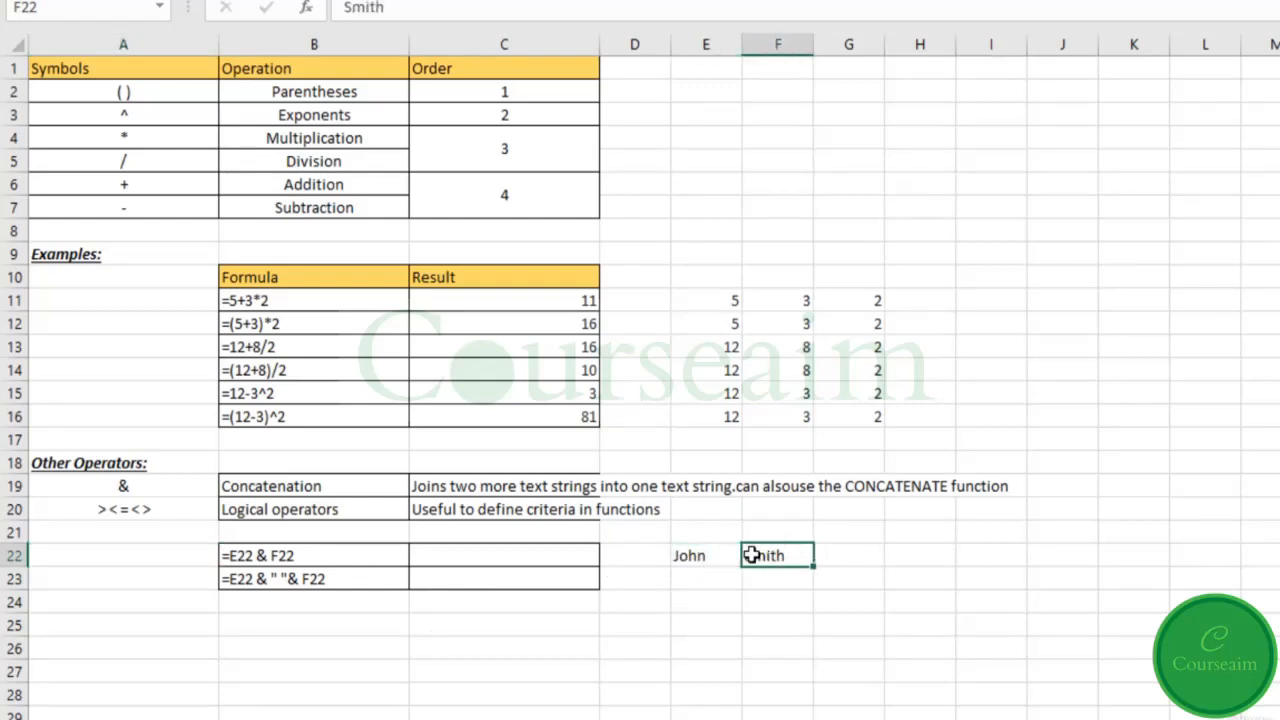
click(728, 560)
click(762, 554)
Step: Fill C22 with the formula text from B22, removing the leading apostrophe so it evaluates as =E22 & F22
click(480, 552)
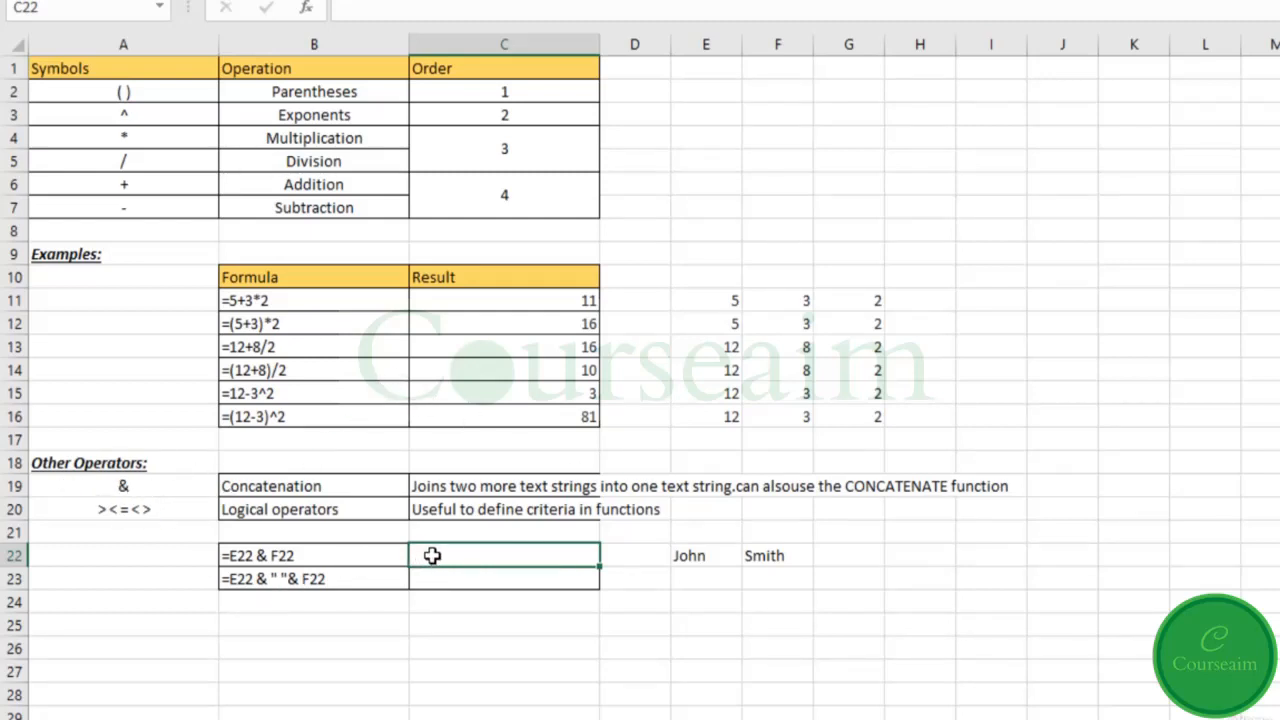
key(ctrl+v)
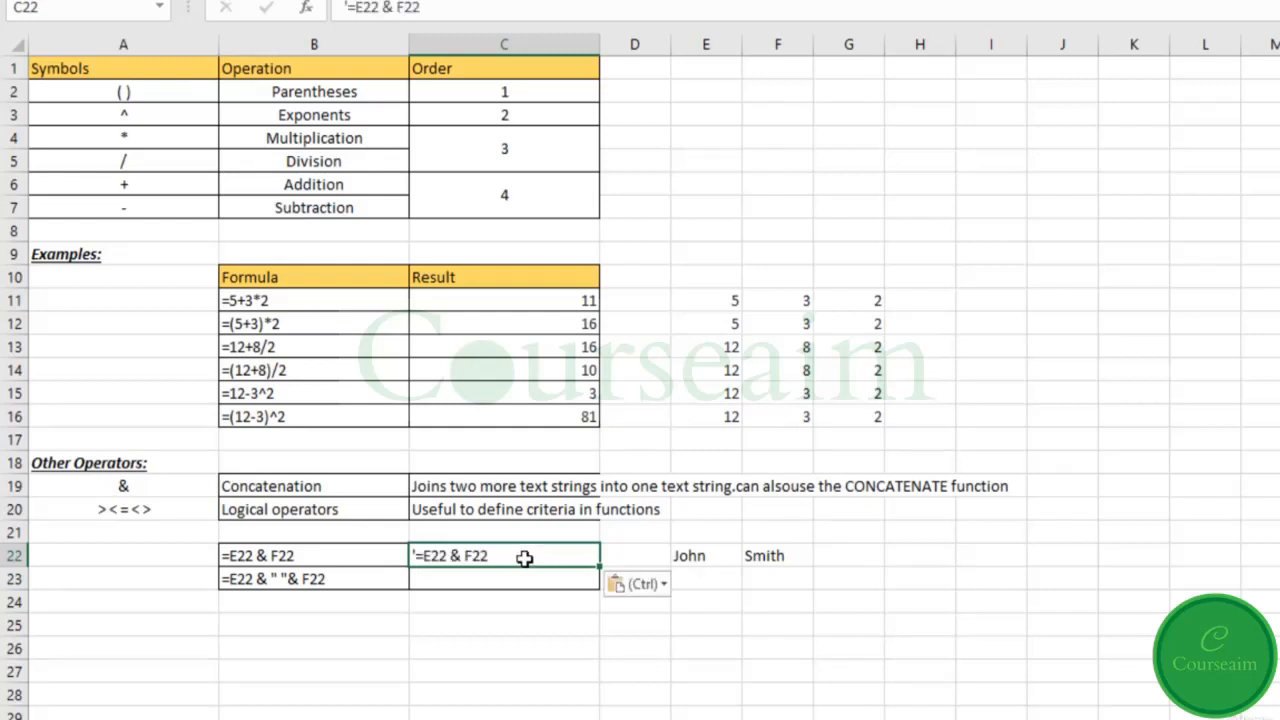
double_click(419, 556)
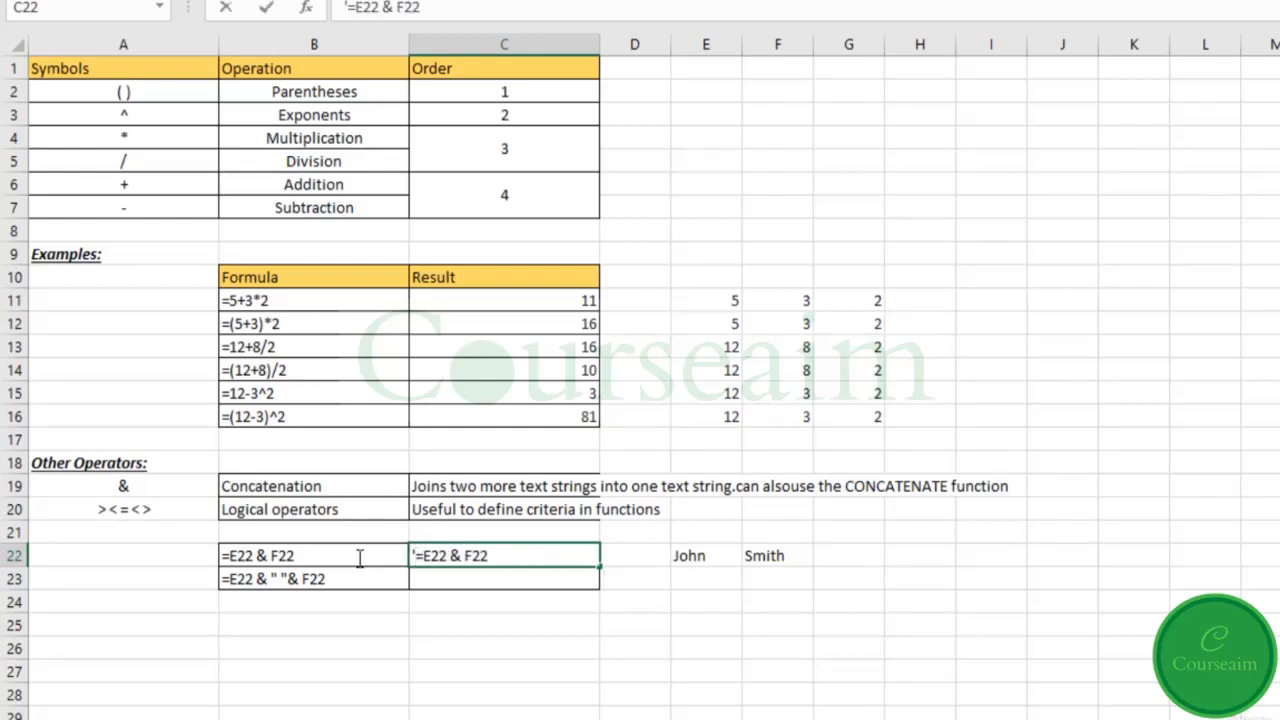
key(BackSpace)
key(Return)
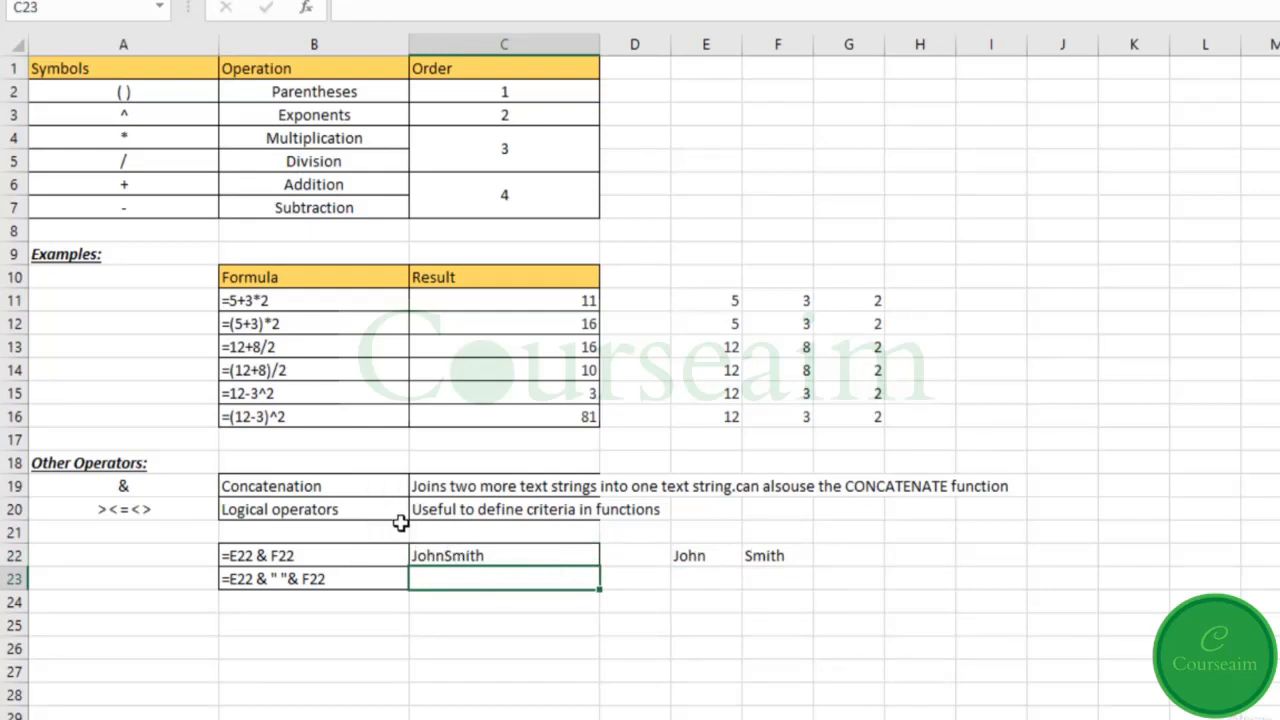
click(704, 561)
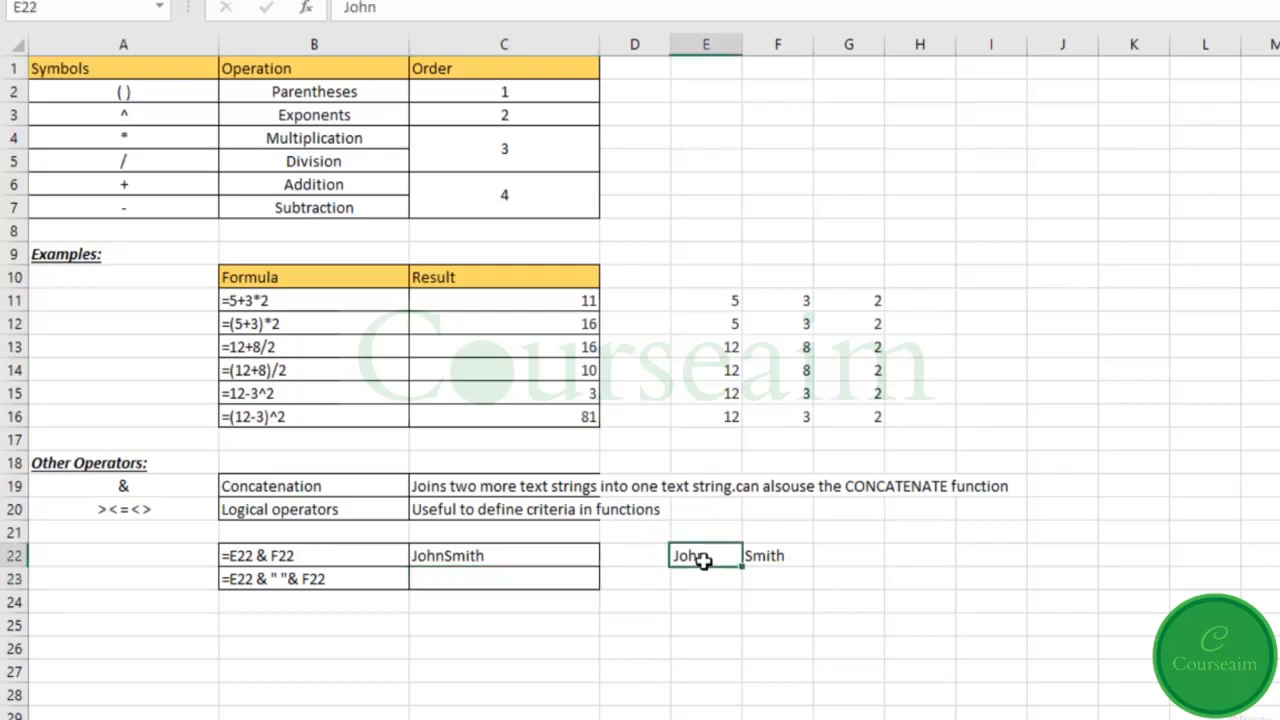
double_click(716, 555)
key(Return)
Step: Copy B23's formula text into C23 and remove the leading apostrophe so it evaluates as =E22 & " "& F22
click(330, 581)
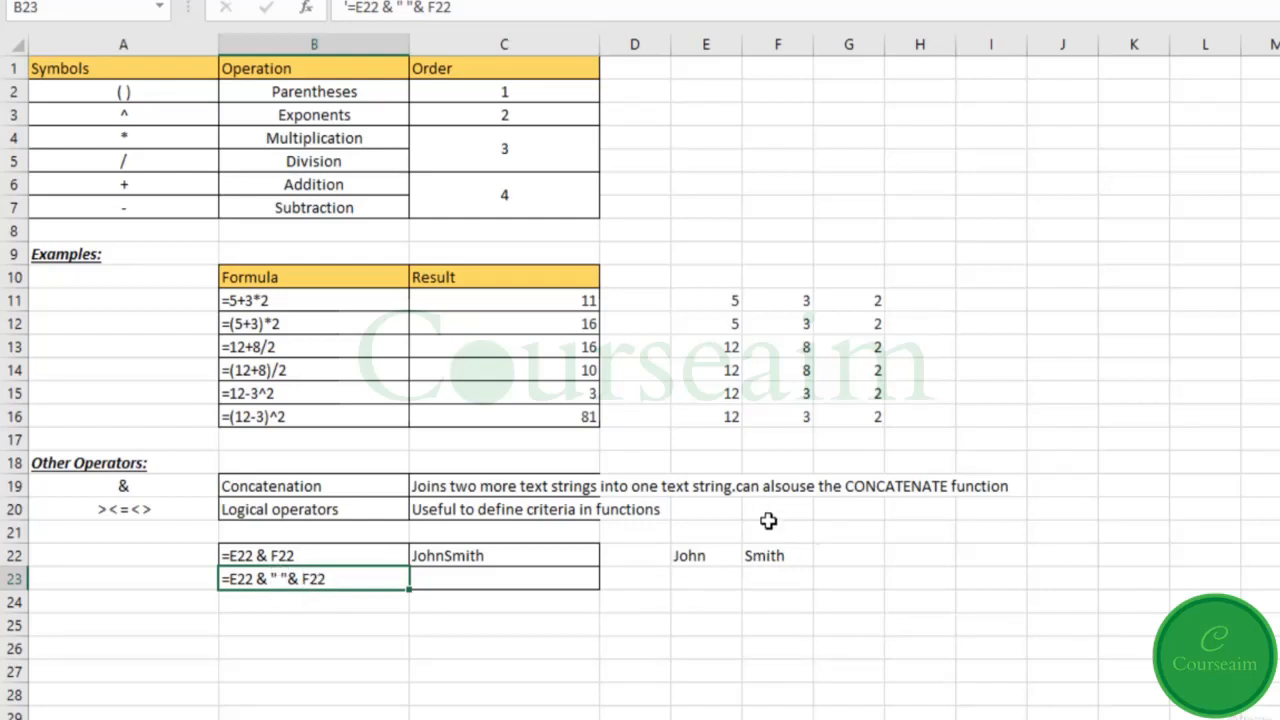
key(ctrl+c)
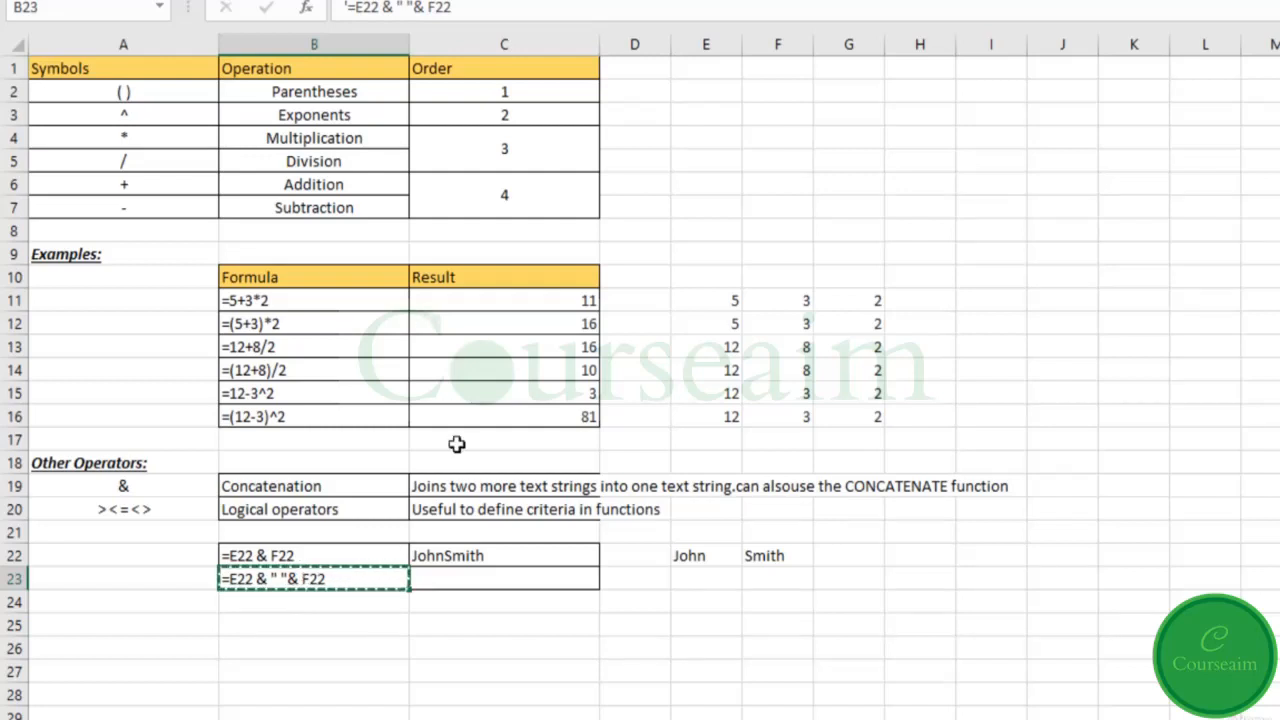
click(494, 574)
key(ctrl+v)
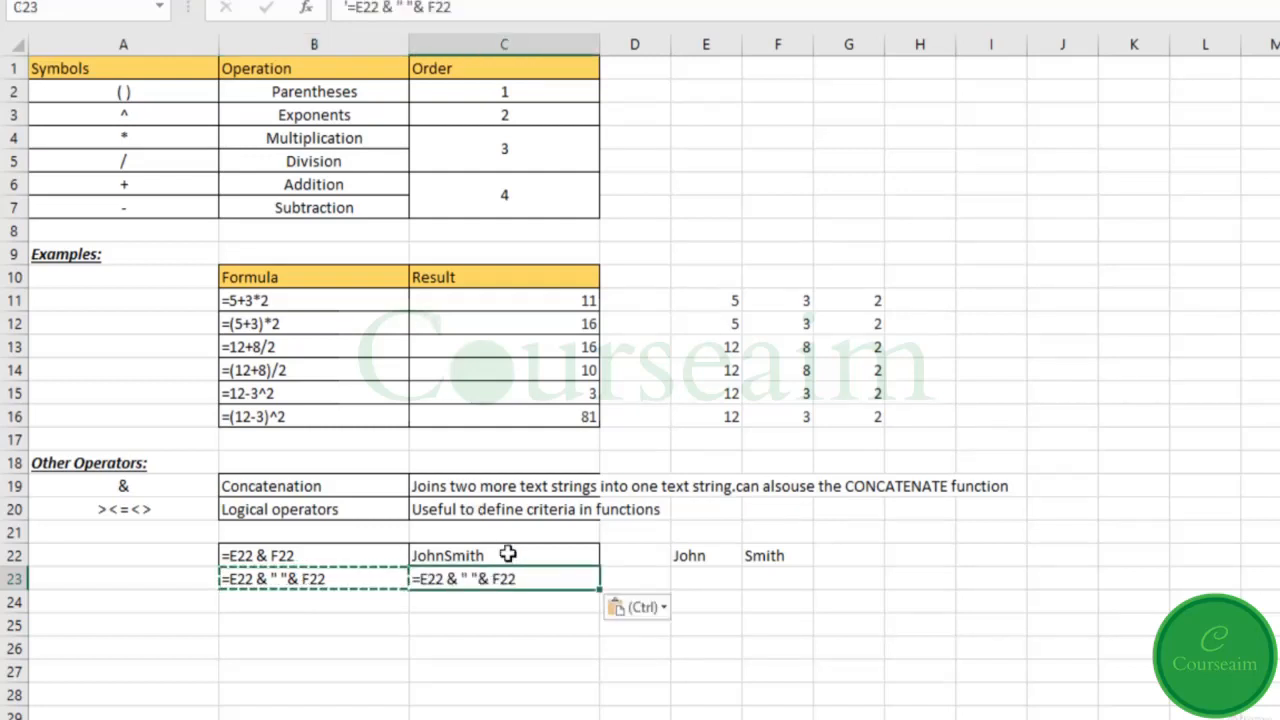
click(350, 8)
key(BackSpace)
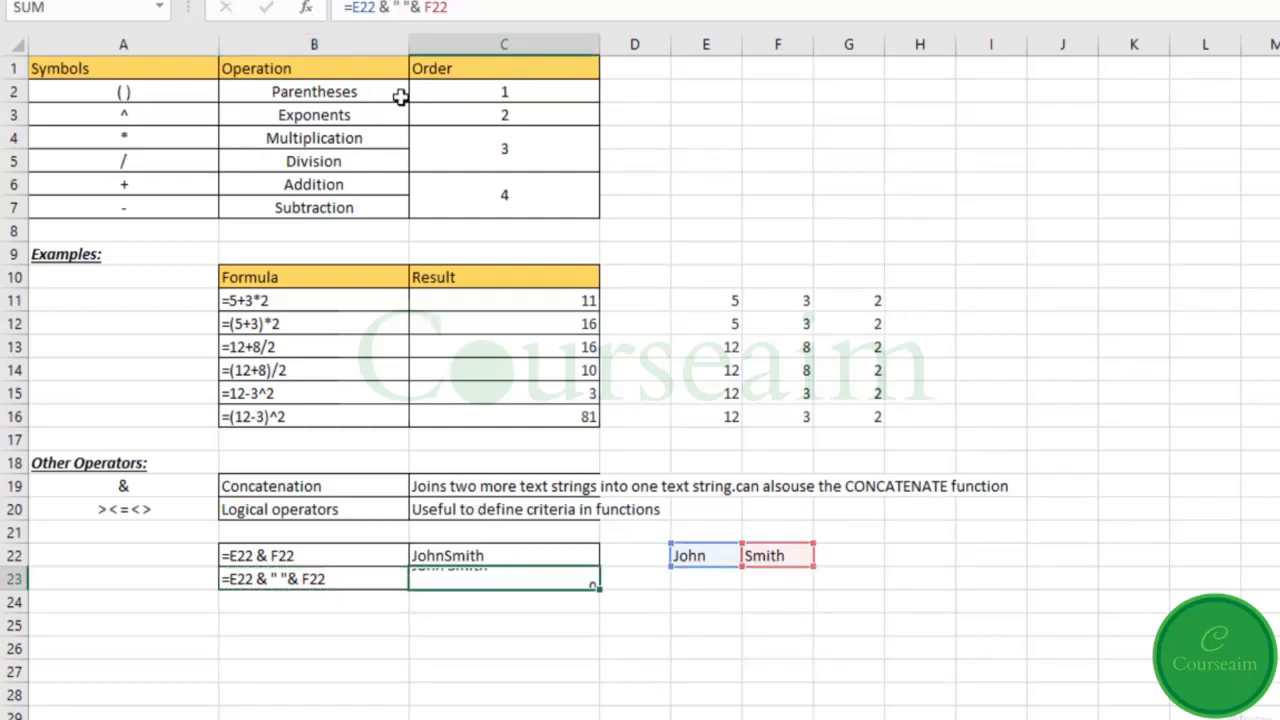
key(Return)
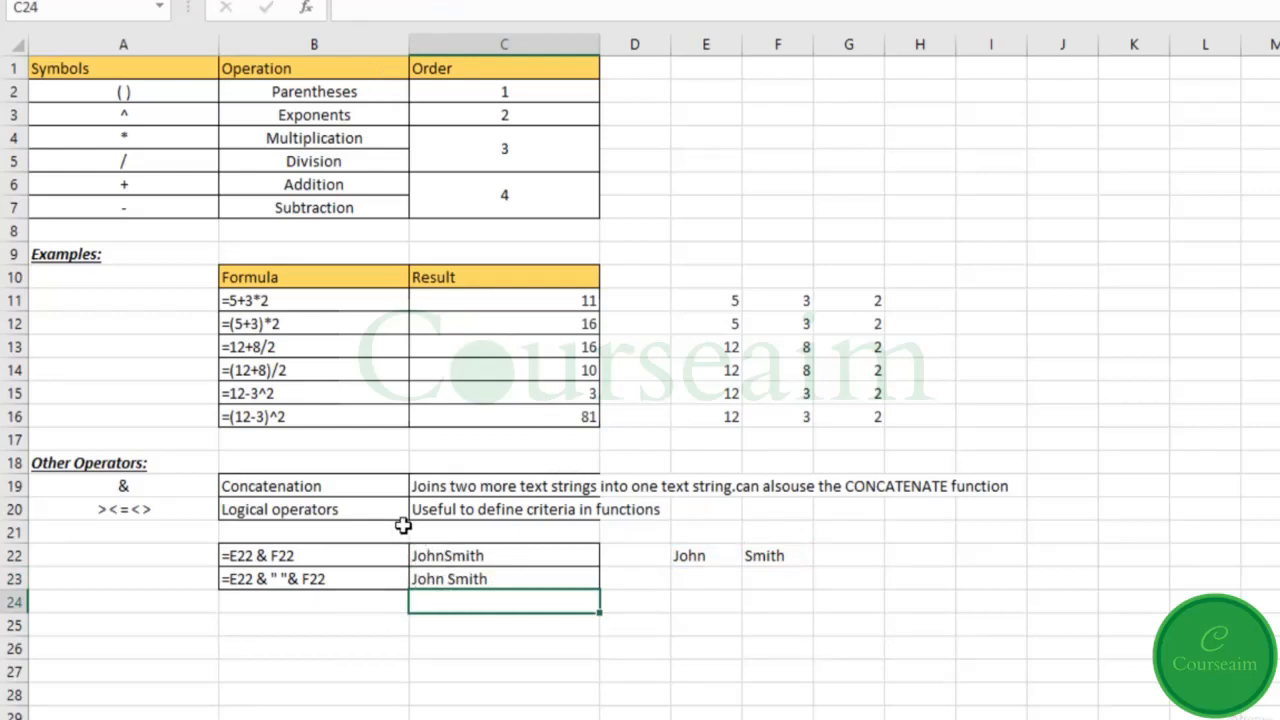
Step: Try adding a middle name inside the quotation marks of C23's formula, and undo the change
click(466, 578)
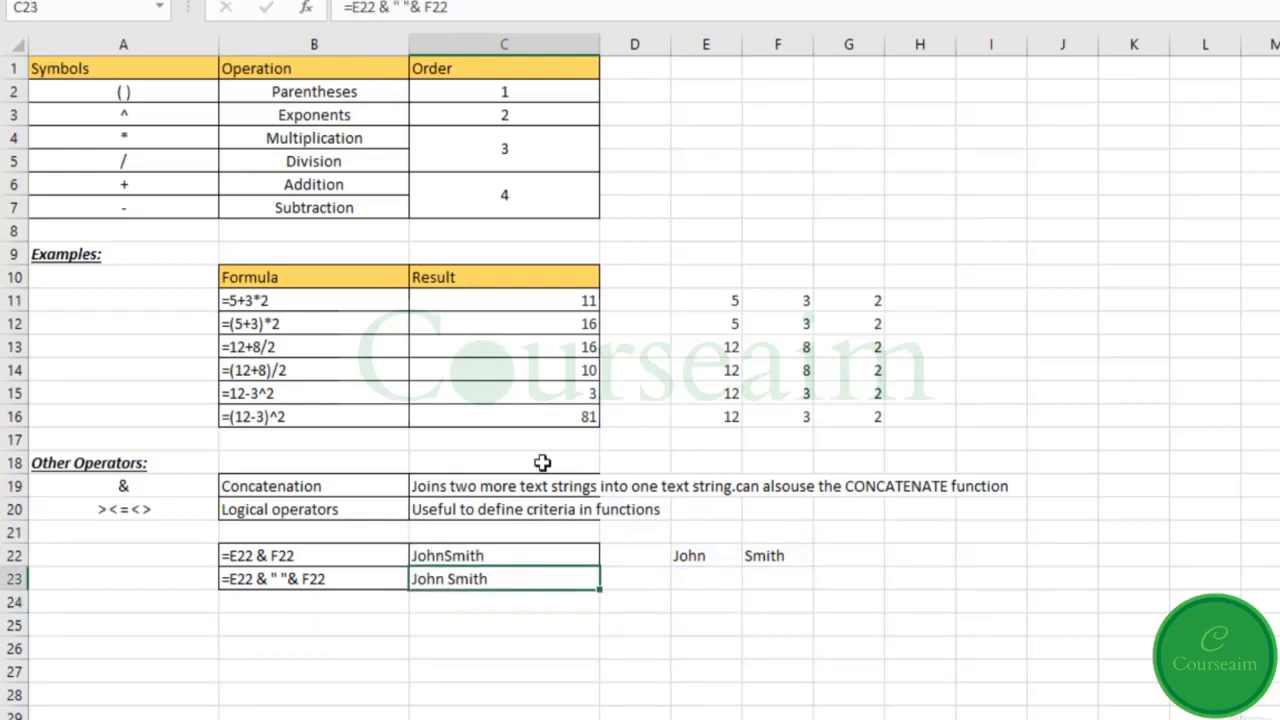
click(405, 8)
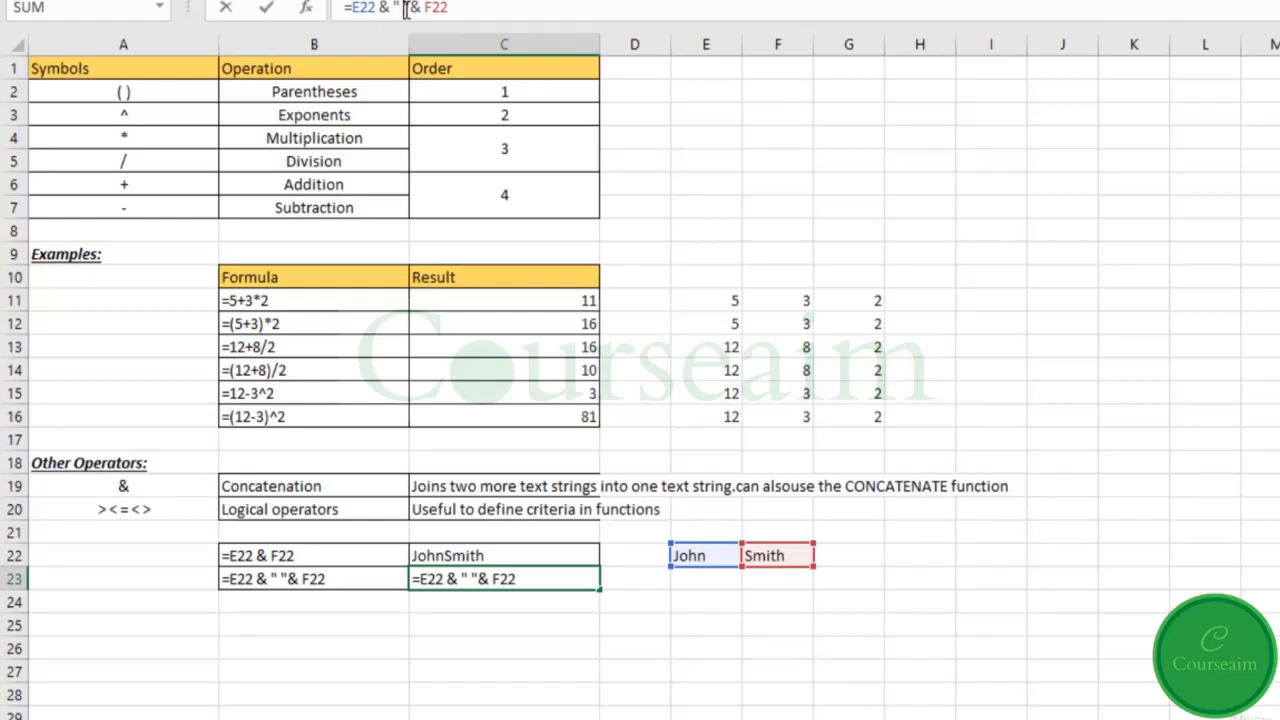
text(Ben)
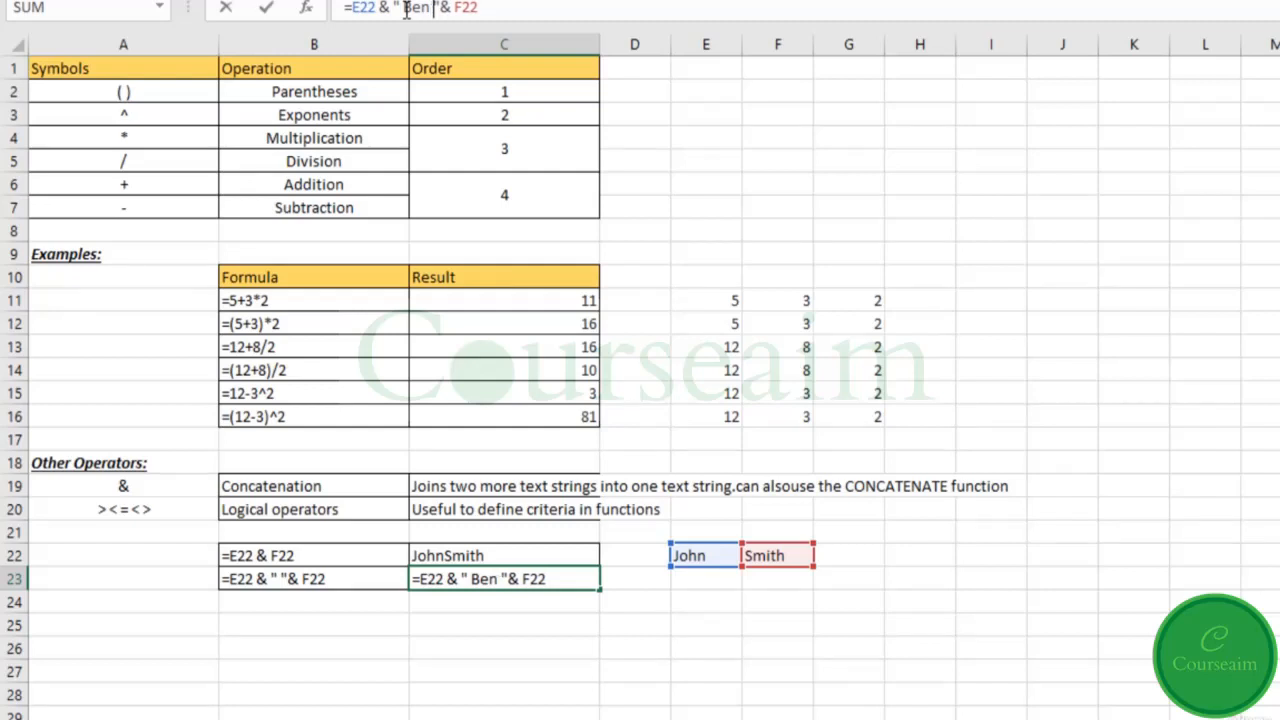
key(Return)
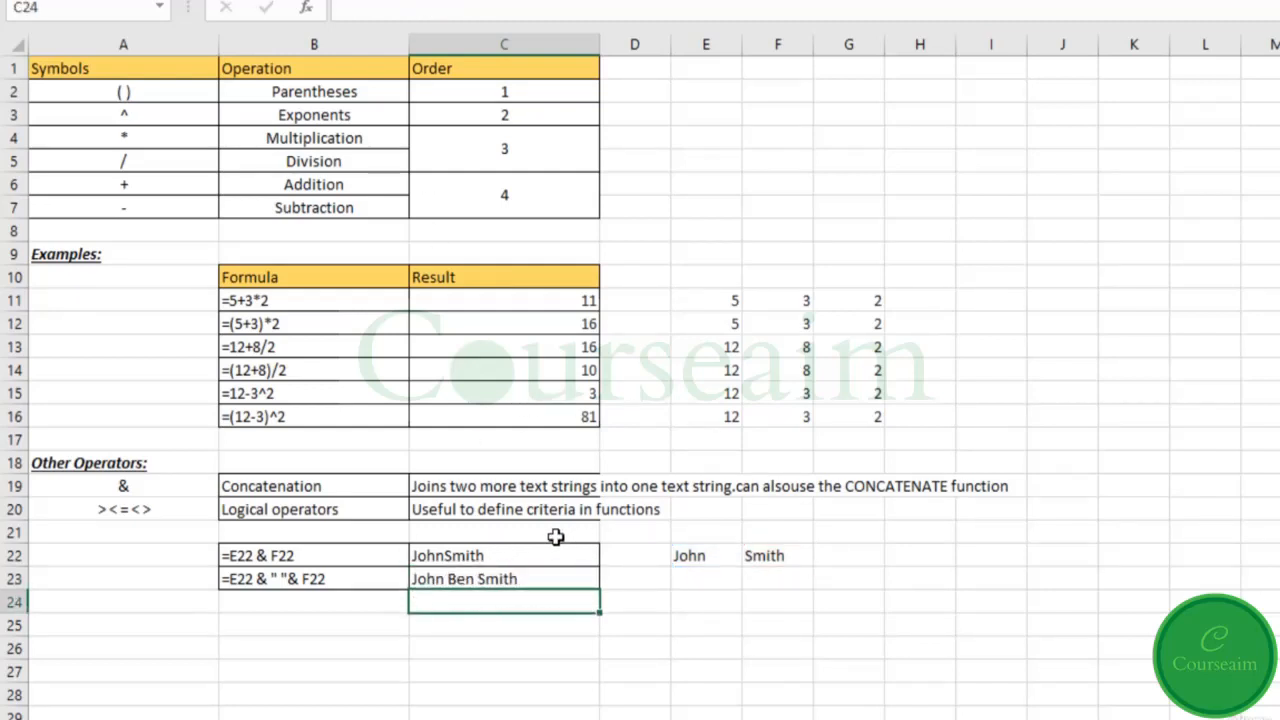
key(ctrl+z)
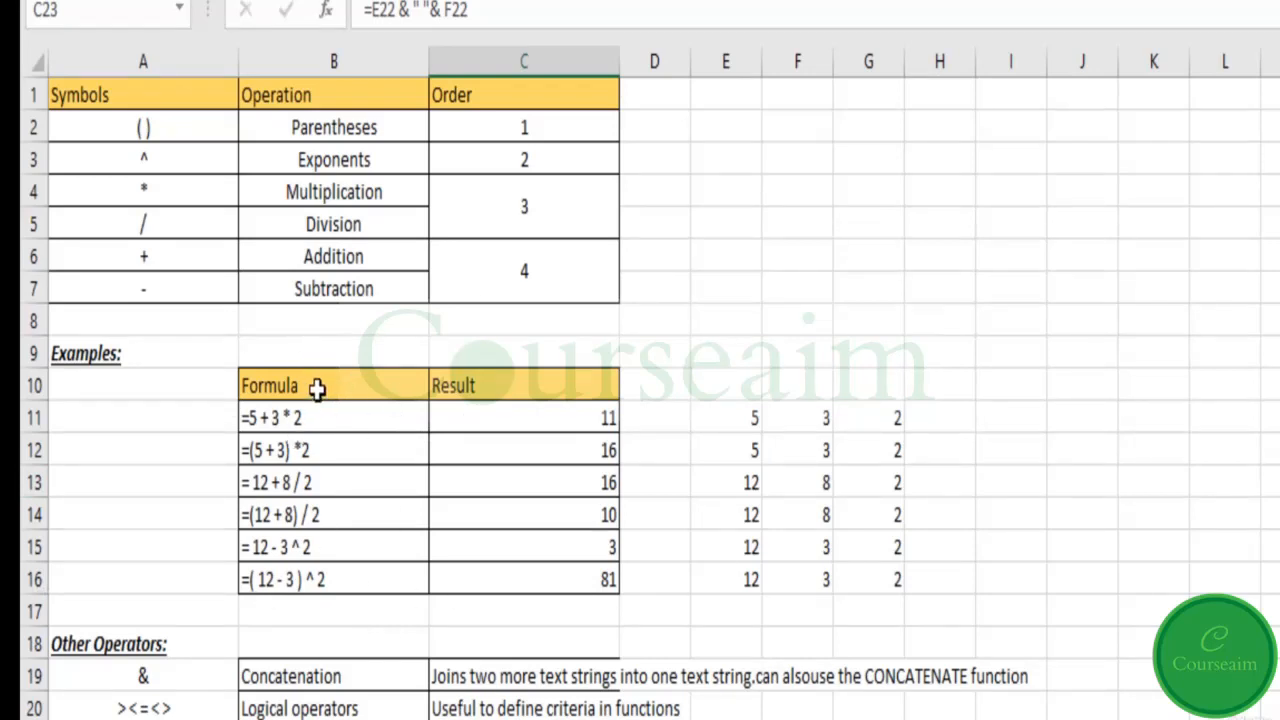
Step: Examine the leading apostrophe in B11 that makes the example formula display as text
click(331, 421)
click(367, 12)
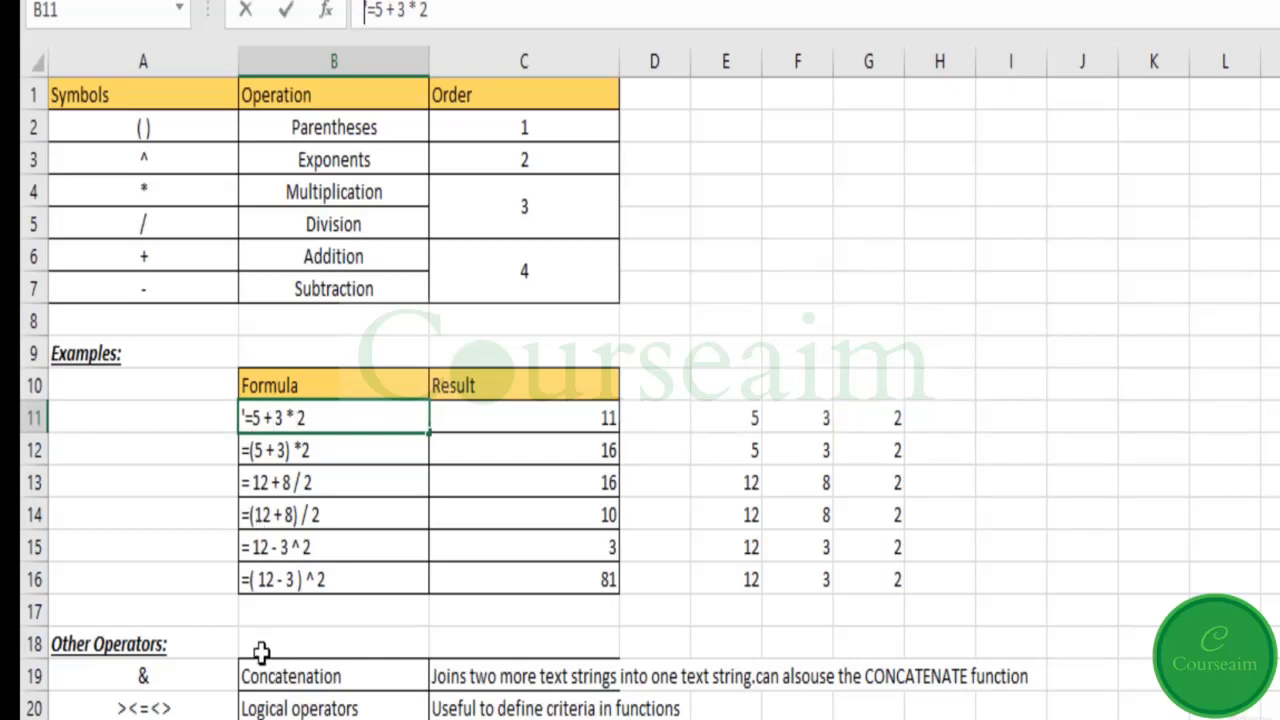
key(Return)
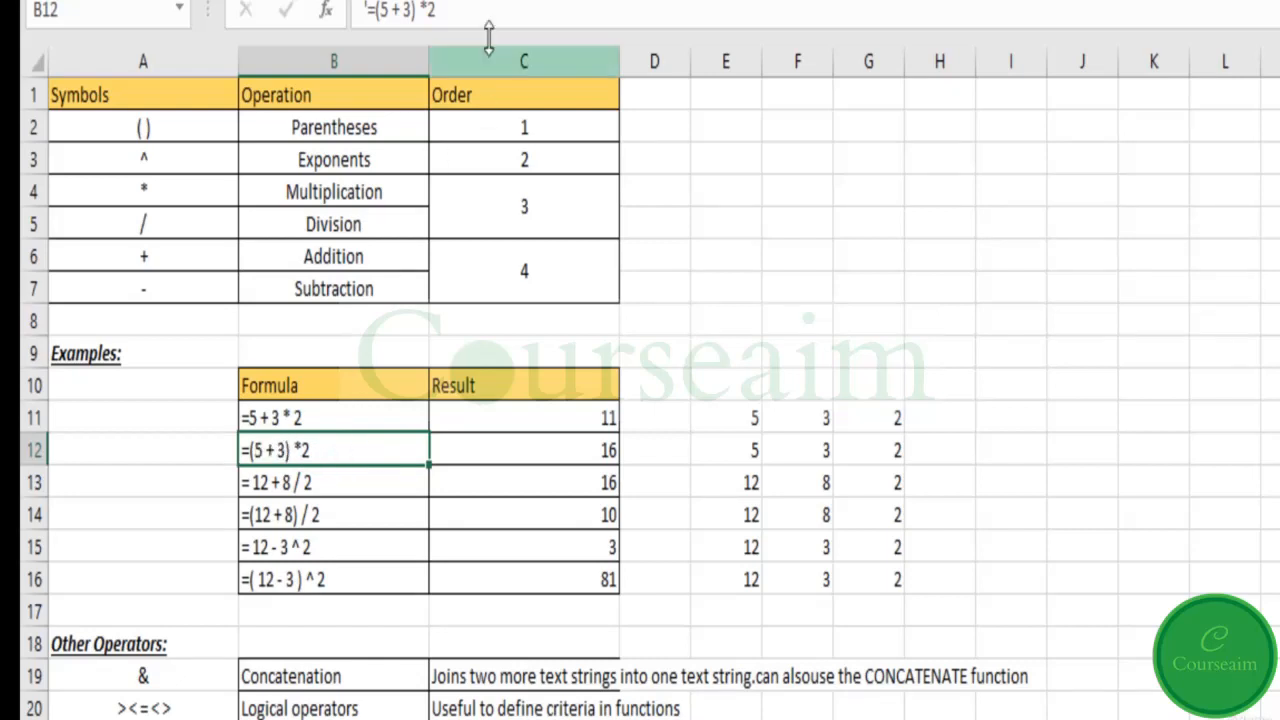
Step: Copy B12's formula text into C12 and remove the leading apostrophe so it evaluates as =(5 + 3) *2
click(396, 12)
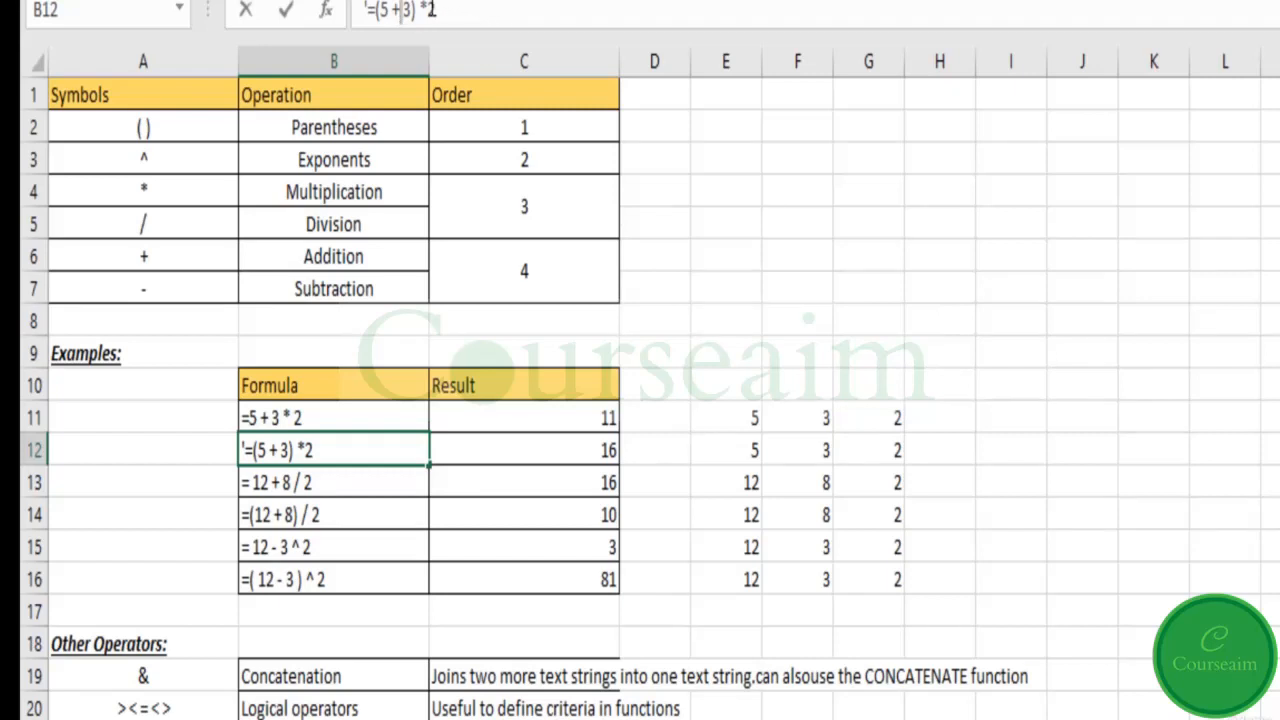
click(420, 10)
click(396, 450)
drag(394, 446, 128, 437)
click(492, 450)
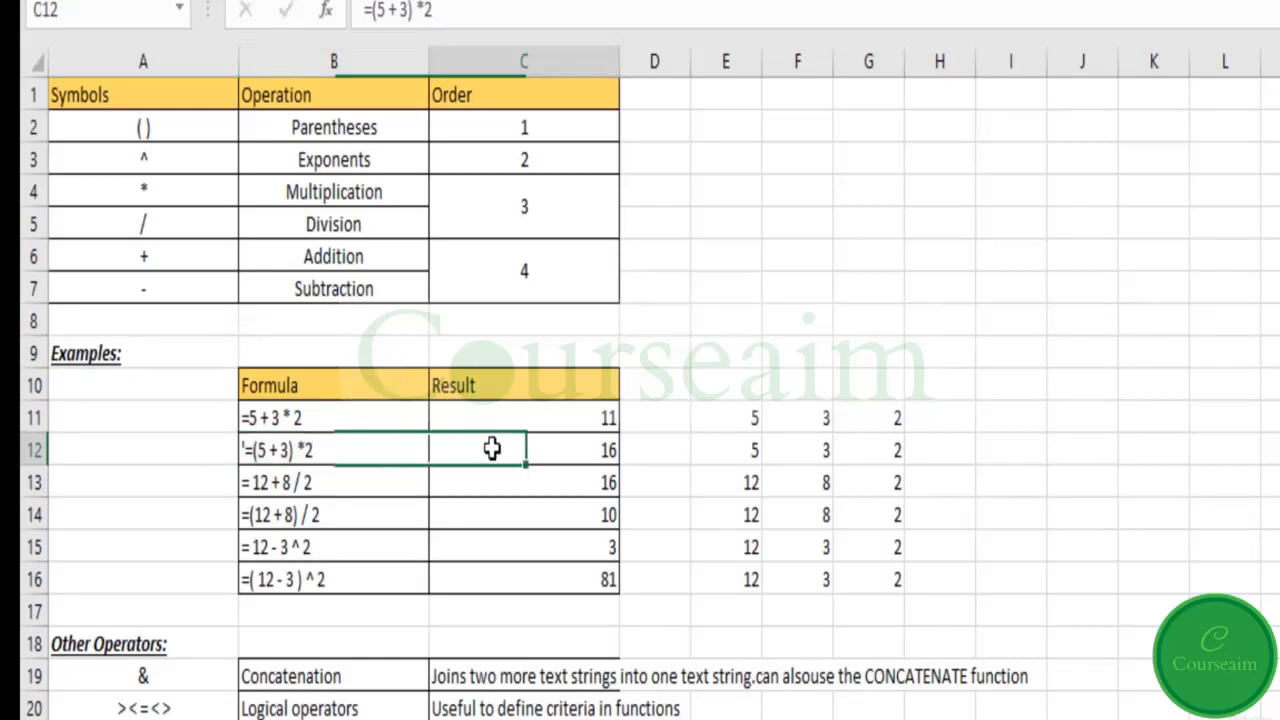
key(ctrl+v)
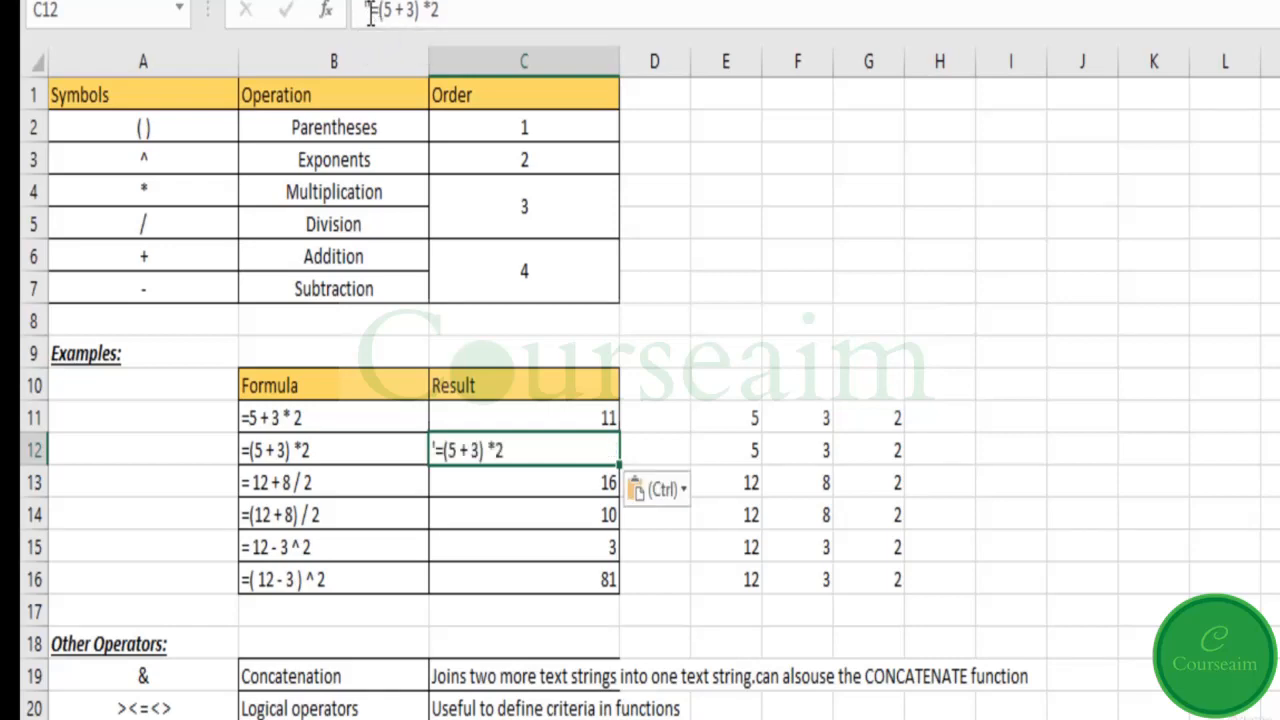
drag(370, 12, 356, 14)
key(BackSpace)
key(Return)
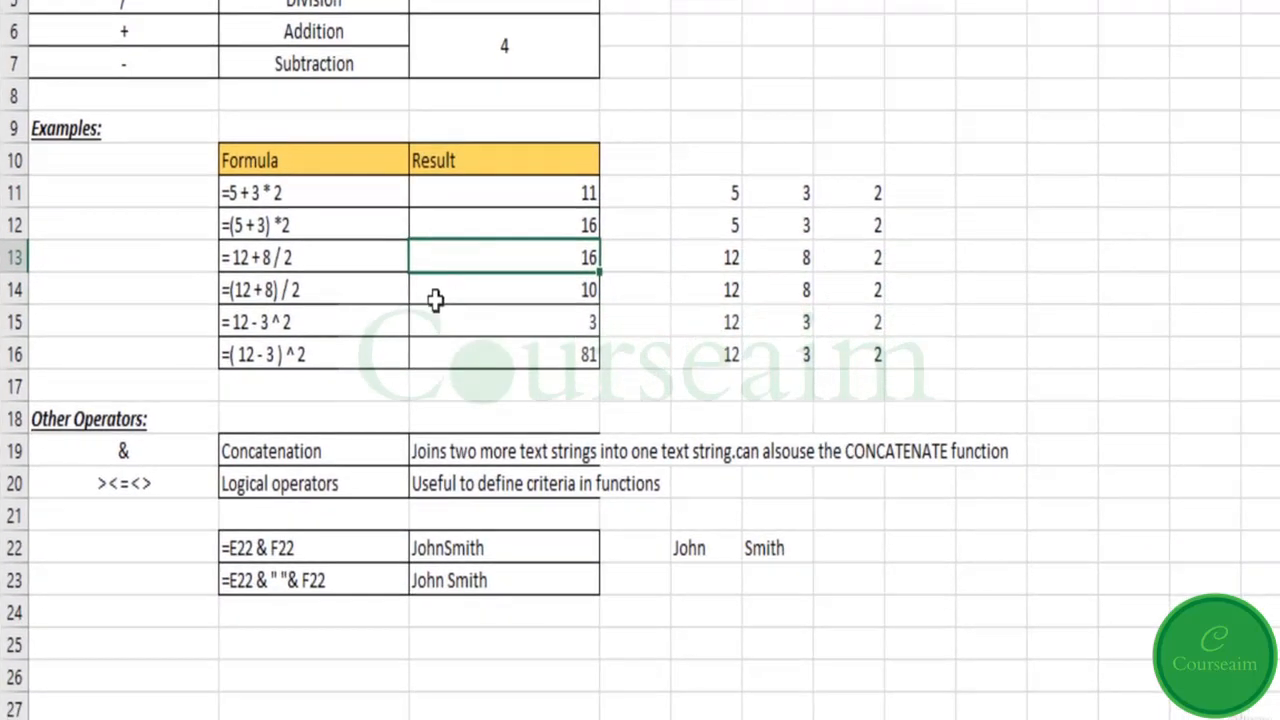
click(474, 224)
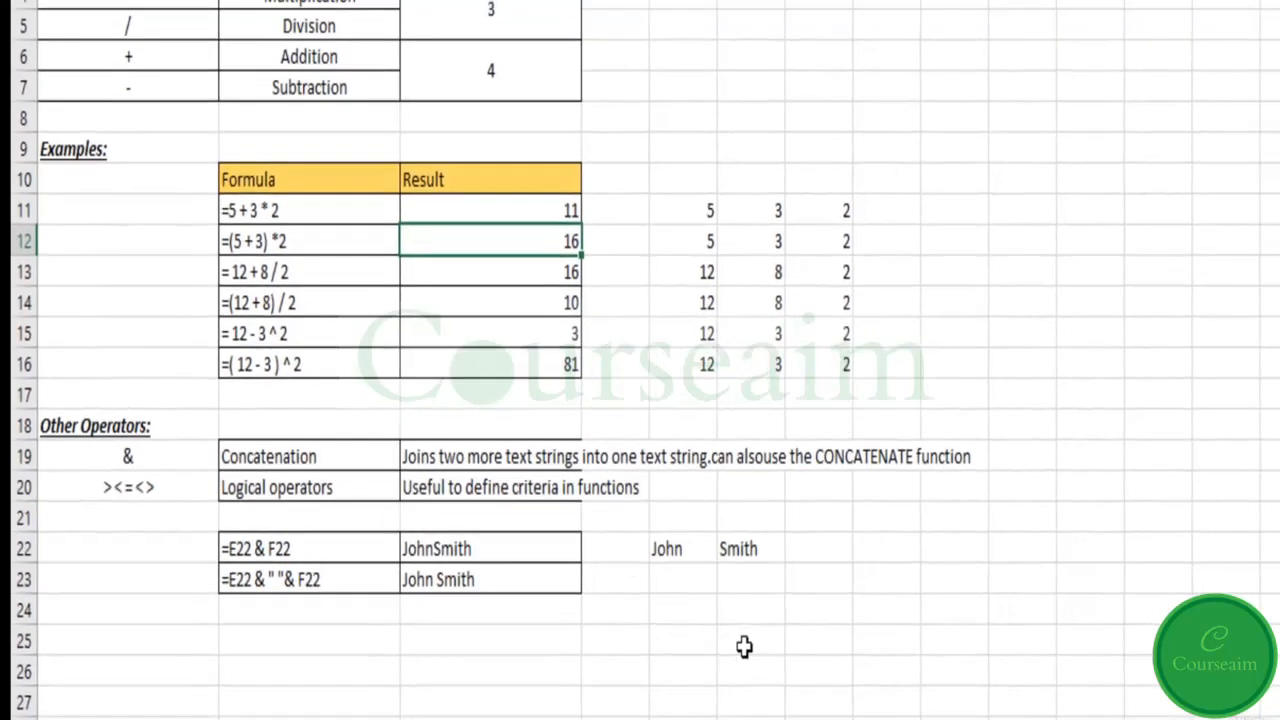